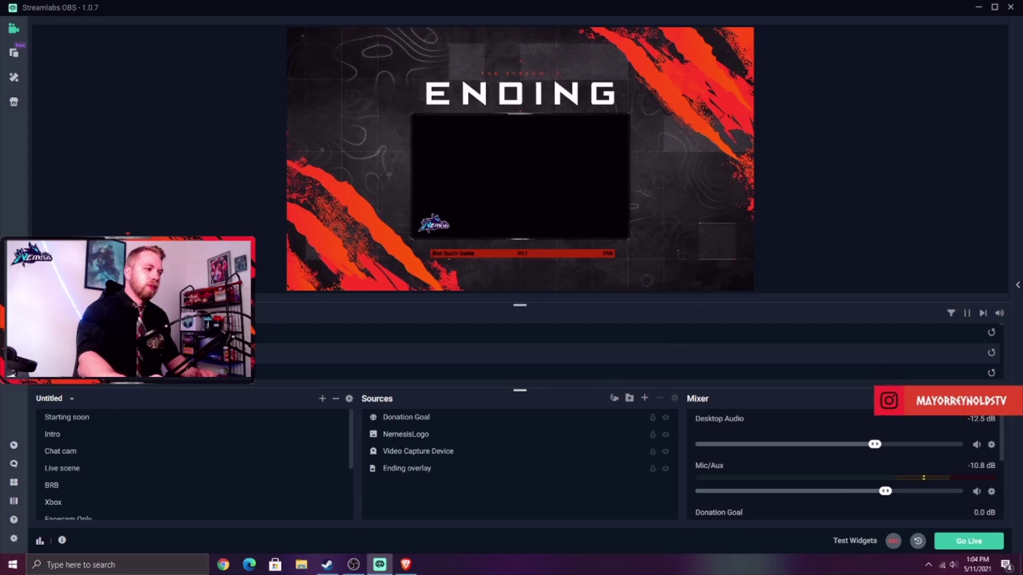
# - From Go Live, add a destination and open a blank custom destination form in Settings > Stream
pyautogui.click(14, 539)
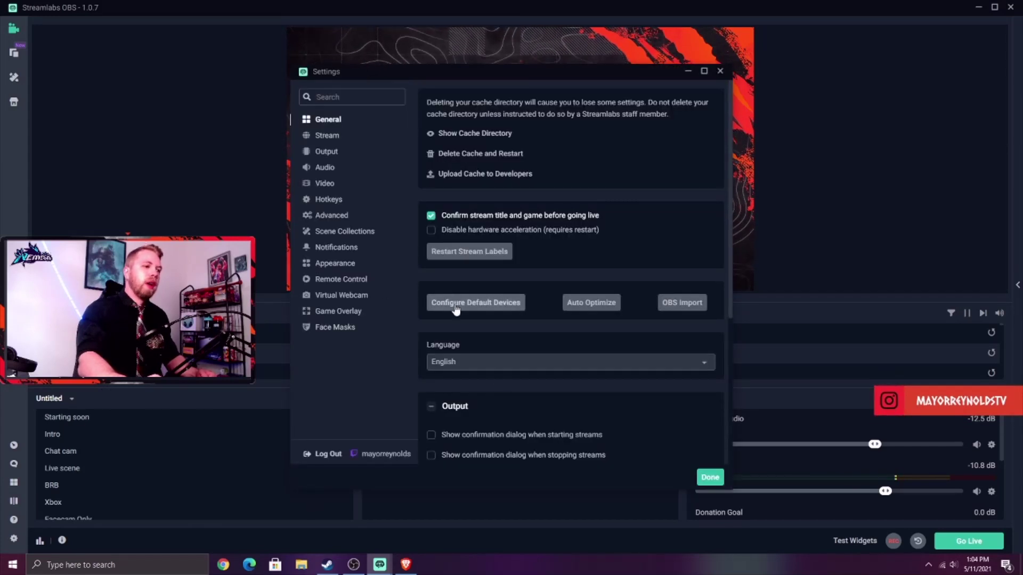
pyautogui.click(720, 476)
pyautogui.click(968, 541)
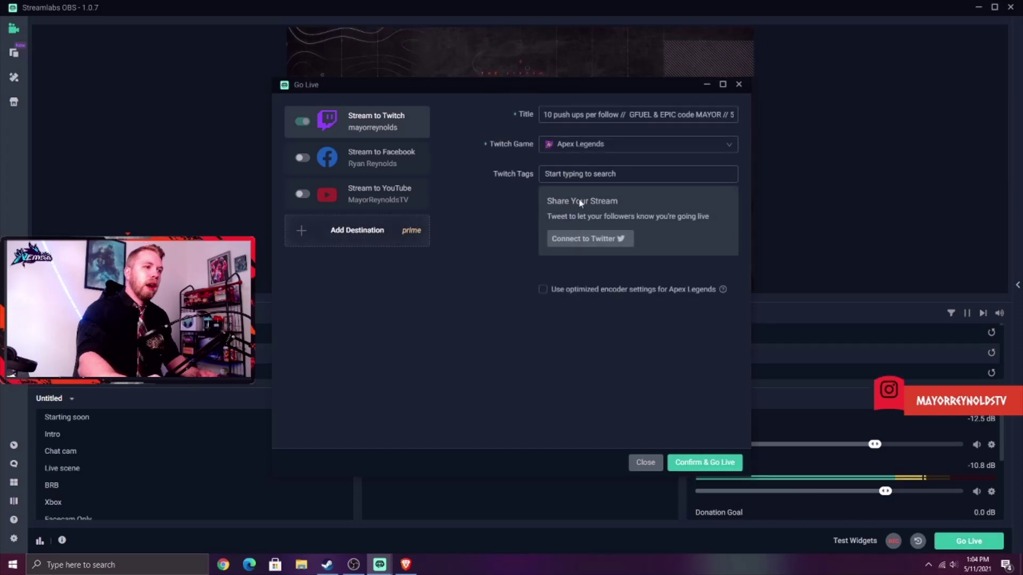
pyautogui.click(330, 241)
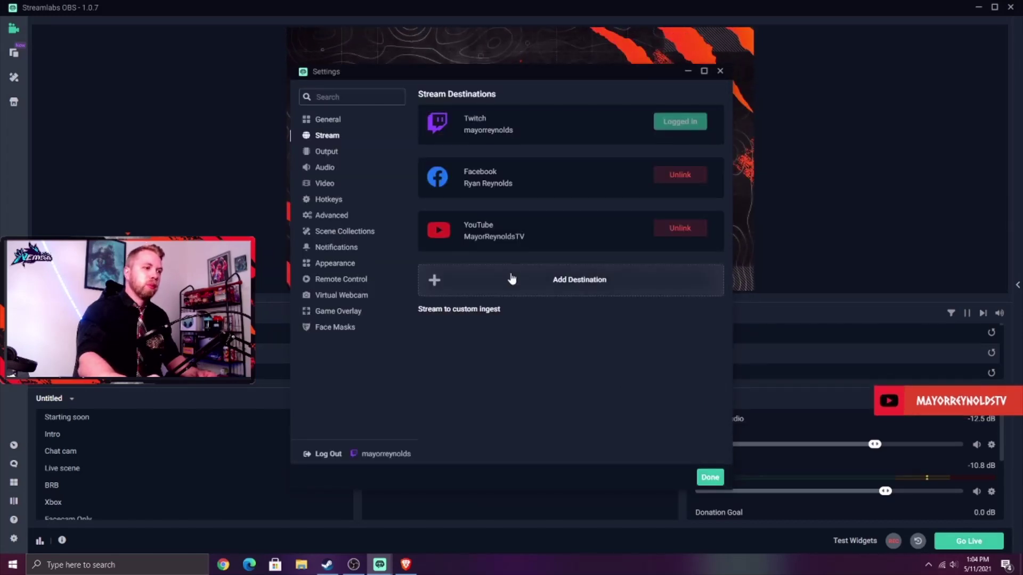
pyautogui.click(521, 288)
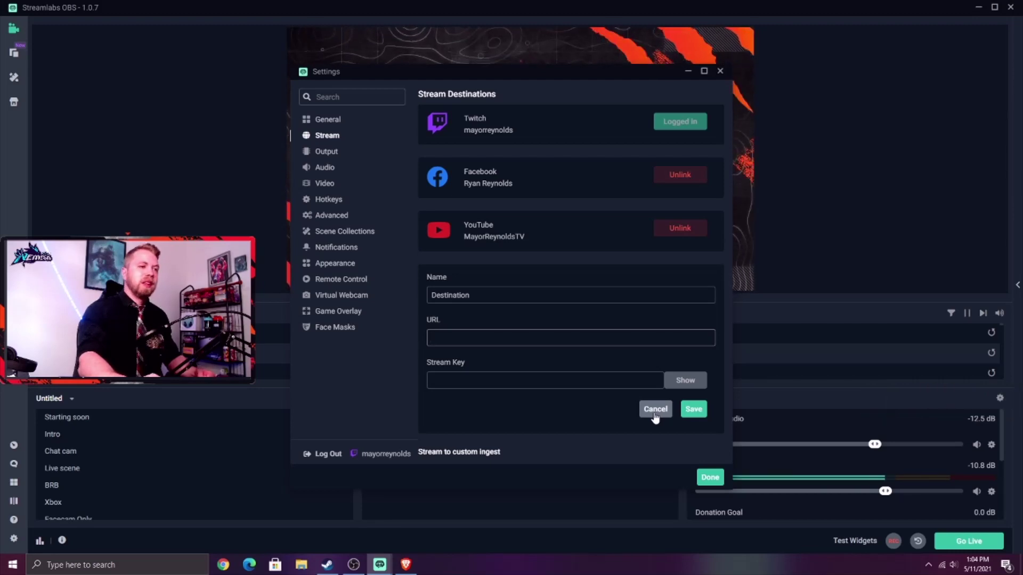
# - Log out of the current account, then open Log In's Select platform list of other platforms
pyautogui.click(335, 455)
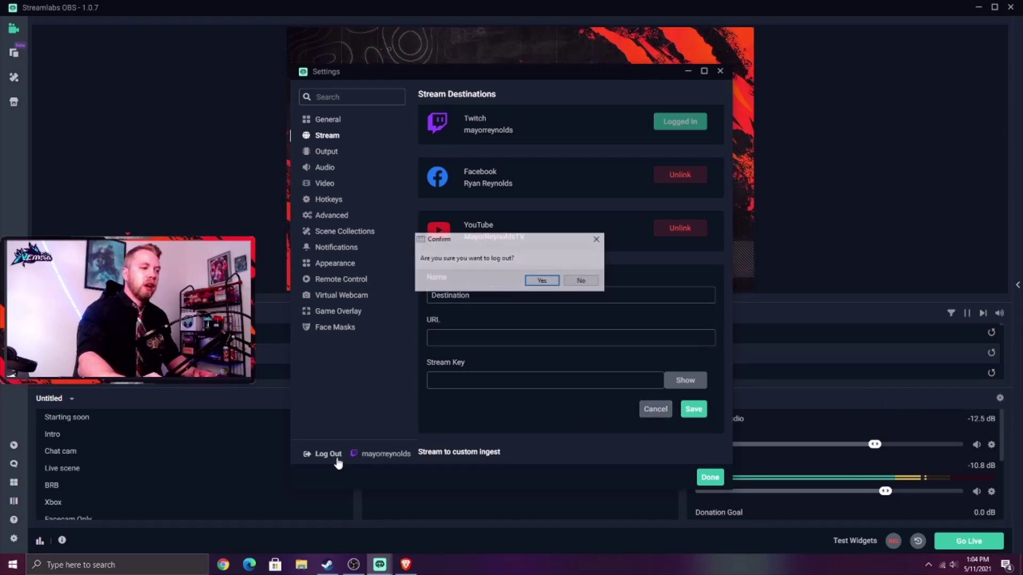
pyautogui.click(542, 282)
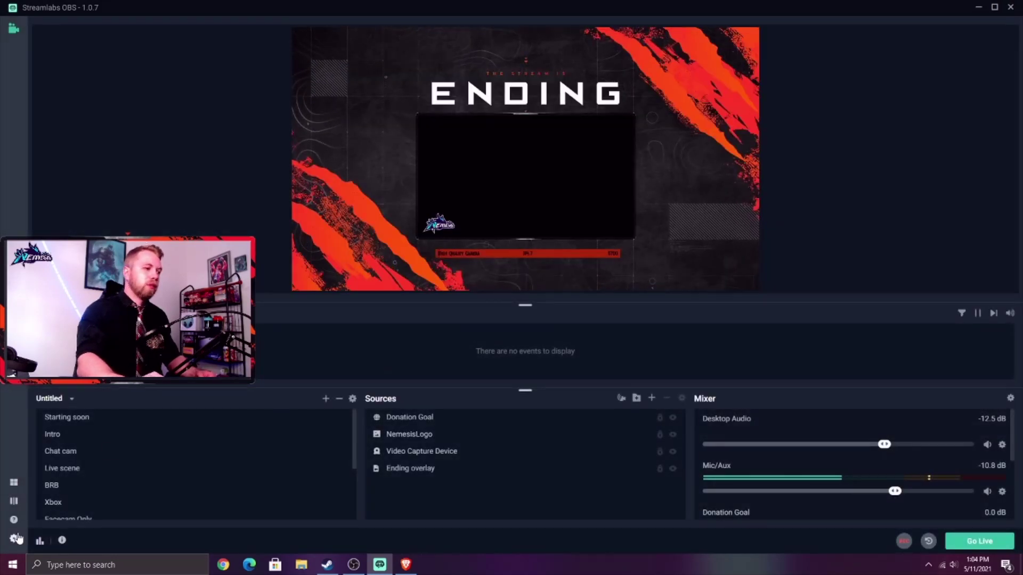
pyautogui.click(15, 540)
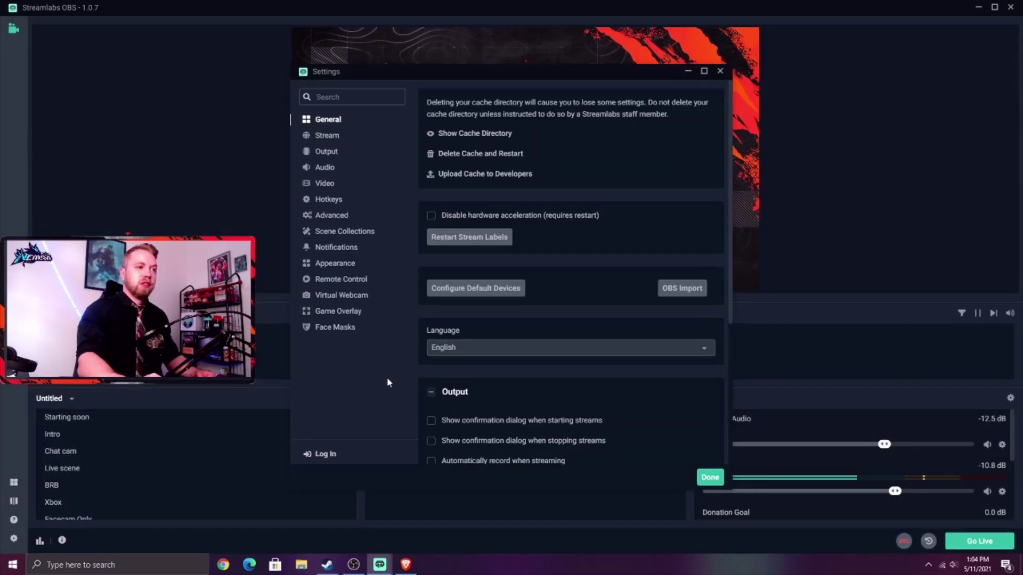
pyautogui.click(327, 455)
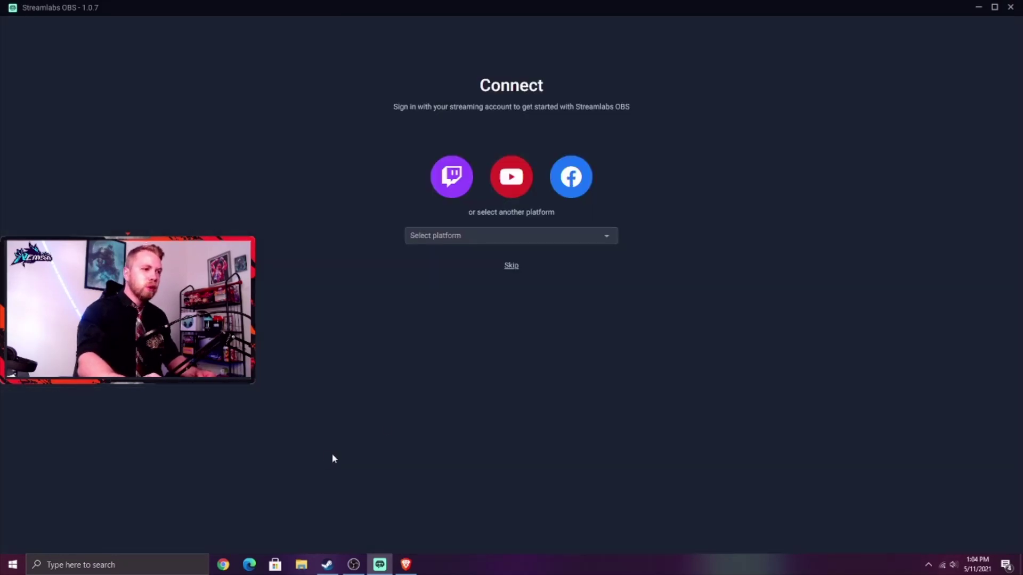
pyautogui.click(461, 235)
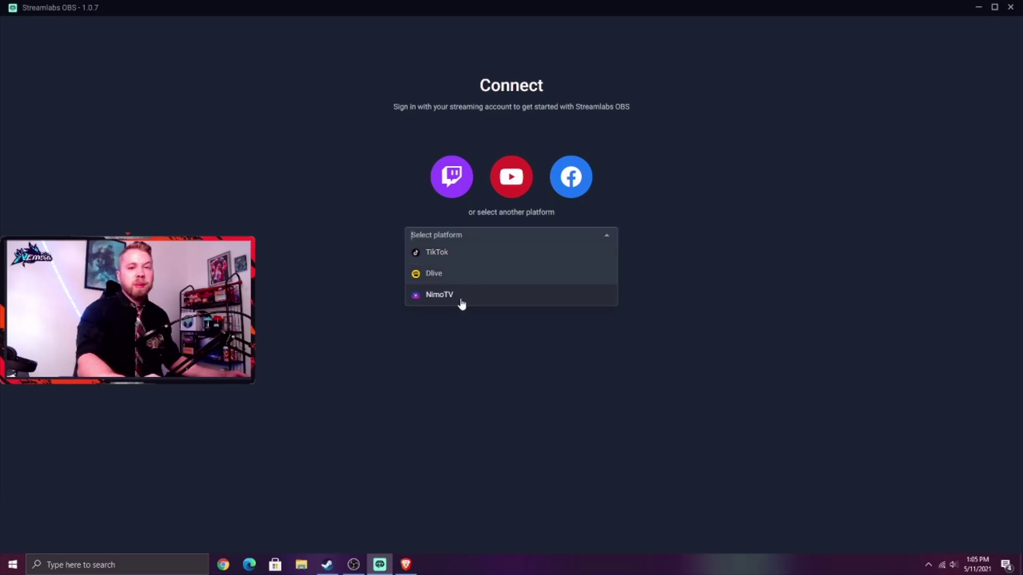
# - Choose TikTok as the platform and sign in by scanning TikTok's QR code
pyautogui.click(464, 255)
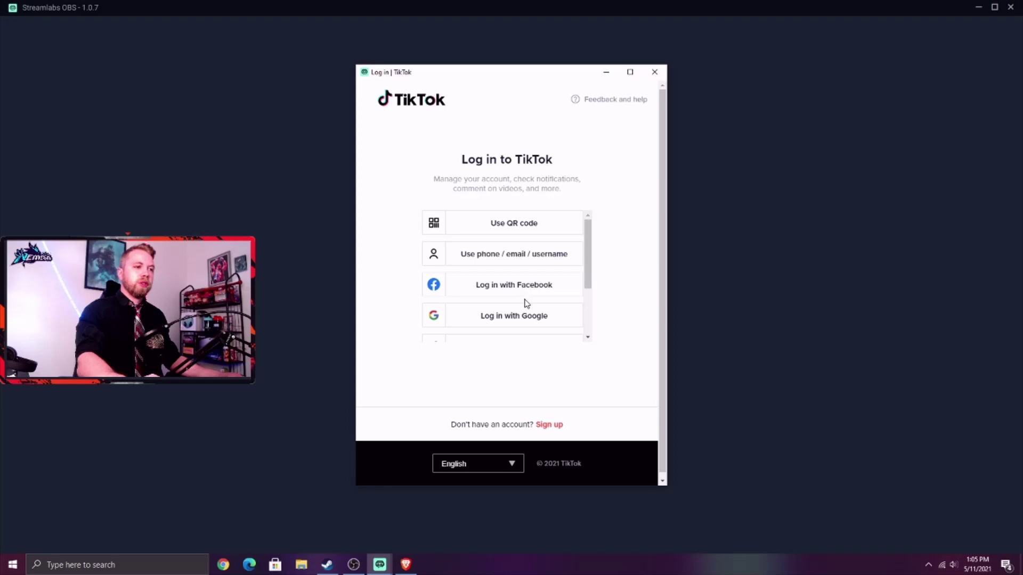
pyautogui.scroll(-3, 527, 303)
pyautogui.scroll(3, 504, 325)
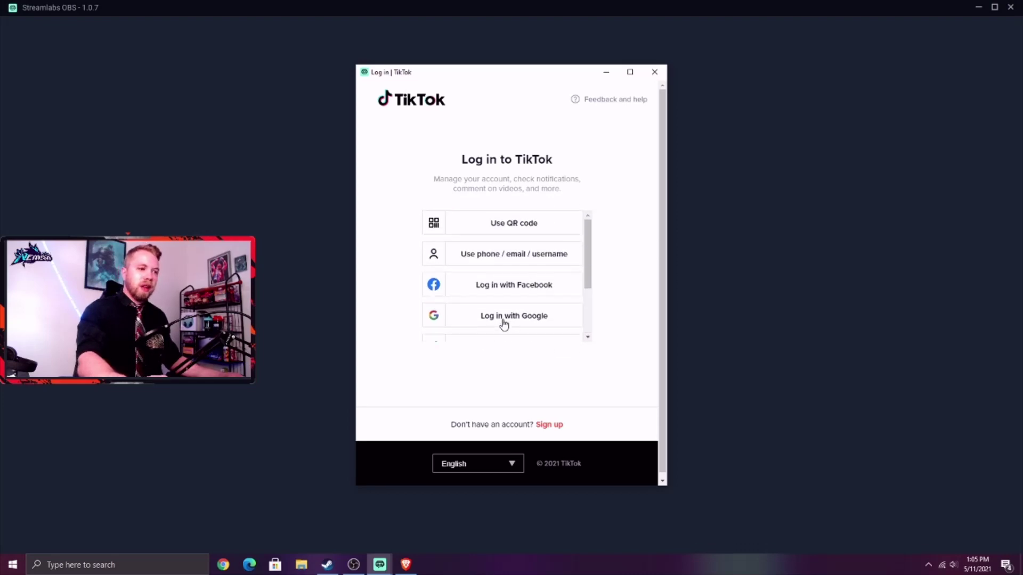
pyautogui.click(519, 228)
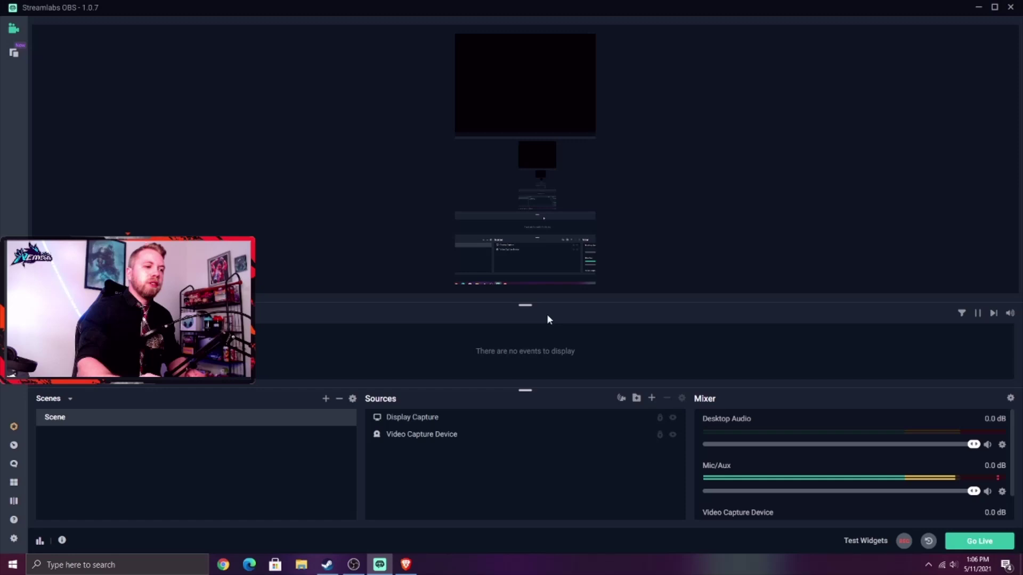
# - Toggle Display Capture's visibility off and on, then drag it to 150 px from the canvas top
pyautogui.click(452, 420)
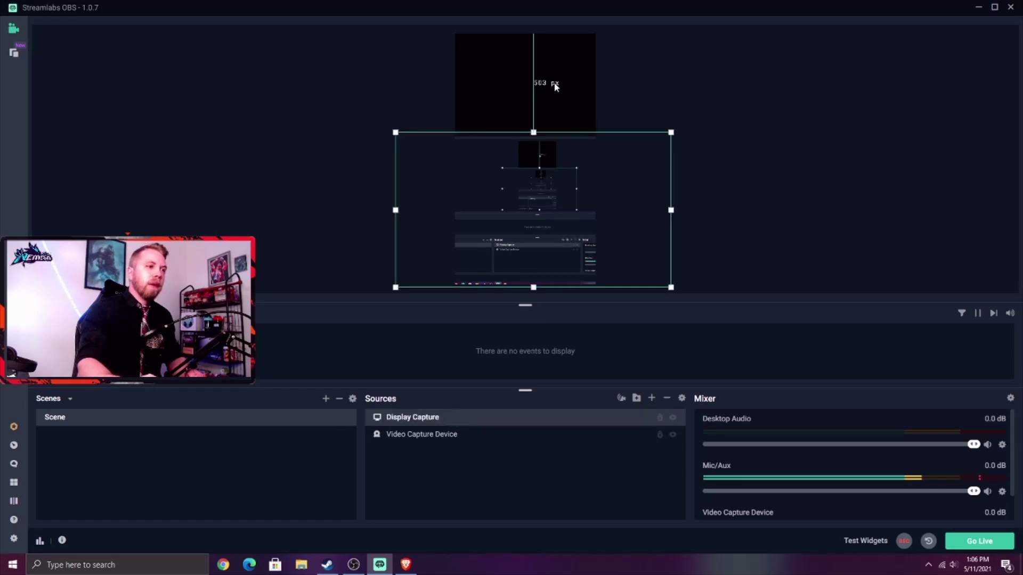
pyautogui.click(429, 163)
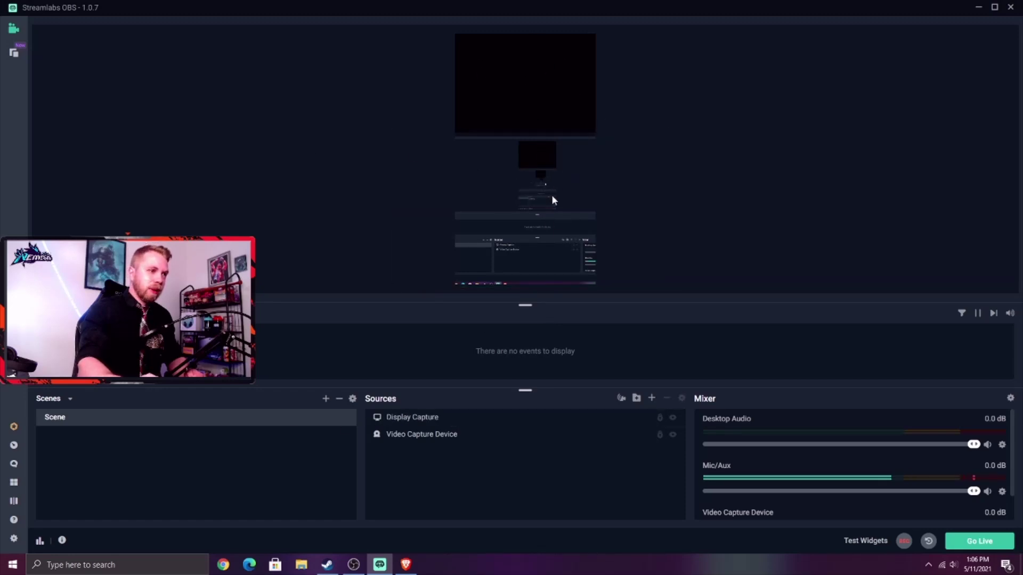
pyautogui.click(447, 425)
pyautogui.click(645, 440)
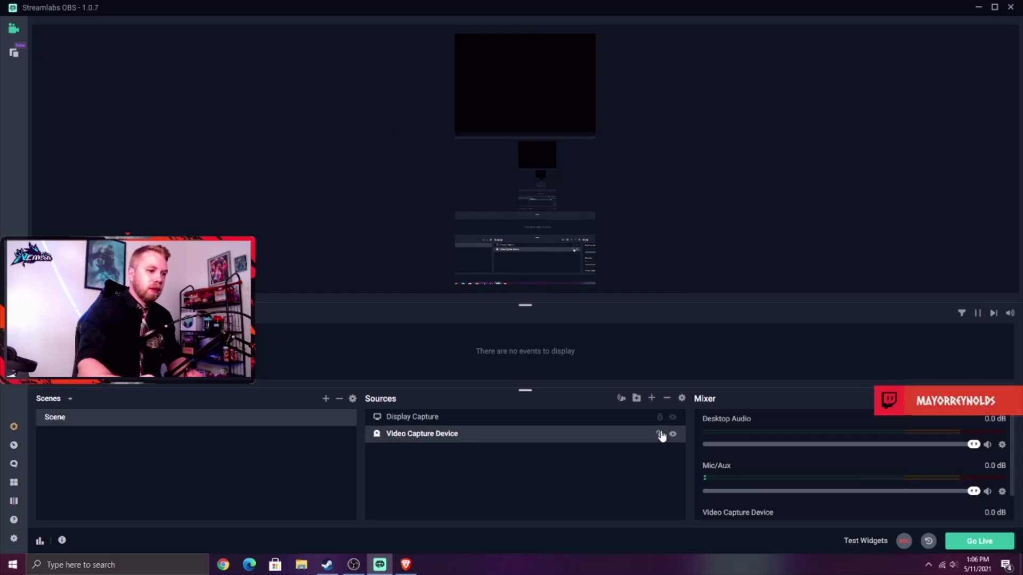
pyautogui.click(661, 422)
pyautogui.click(673, 418)
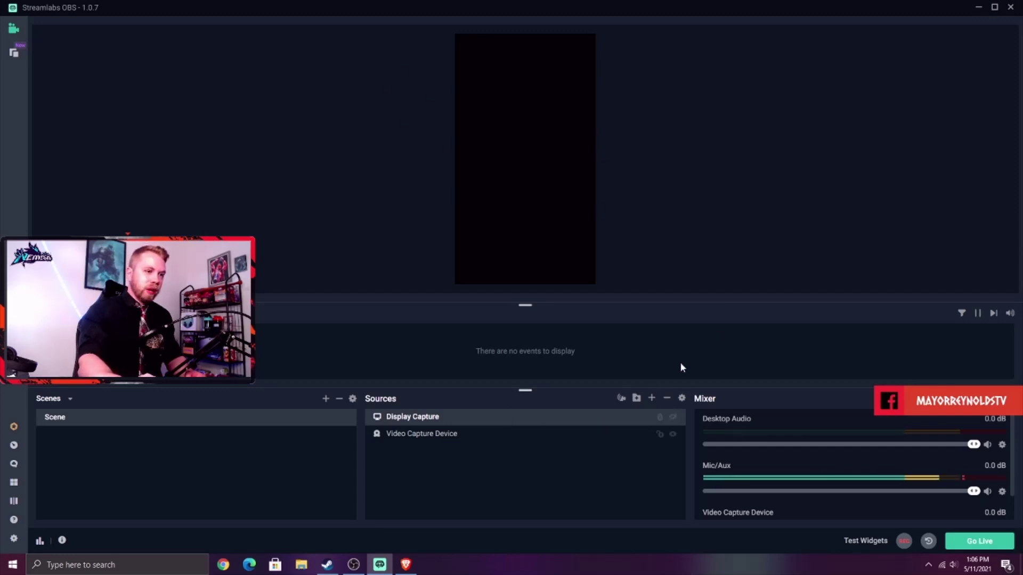
pyautogui.click(672, 417)
pyautogui.click(511, 87)
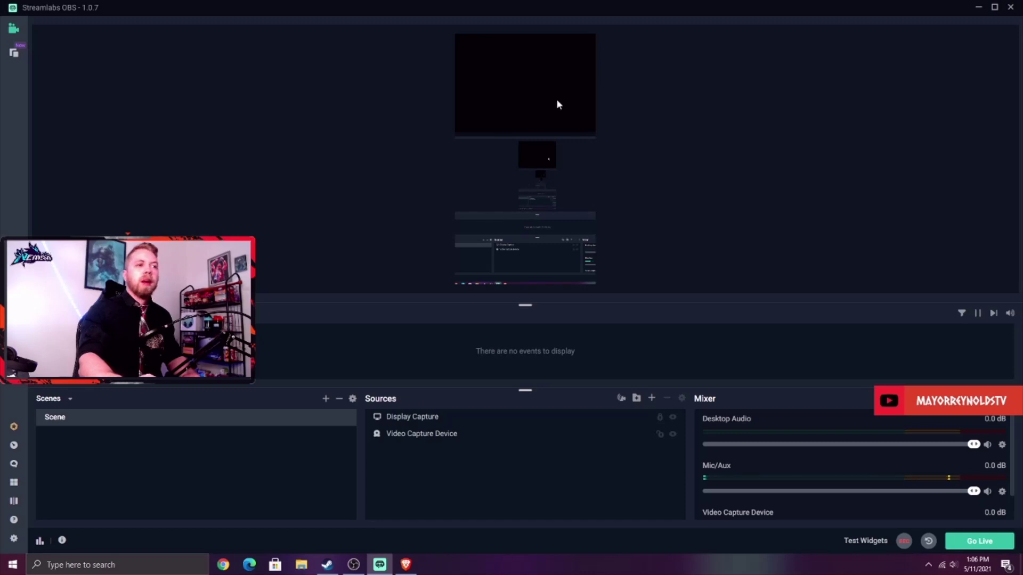
pyautogui.click(651, 415)
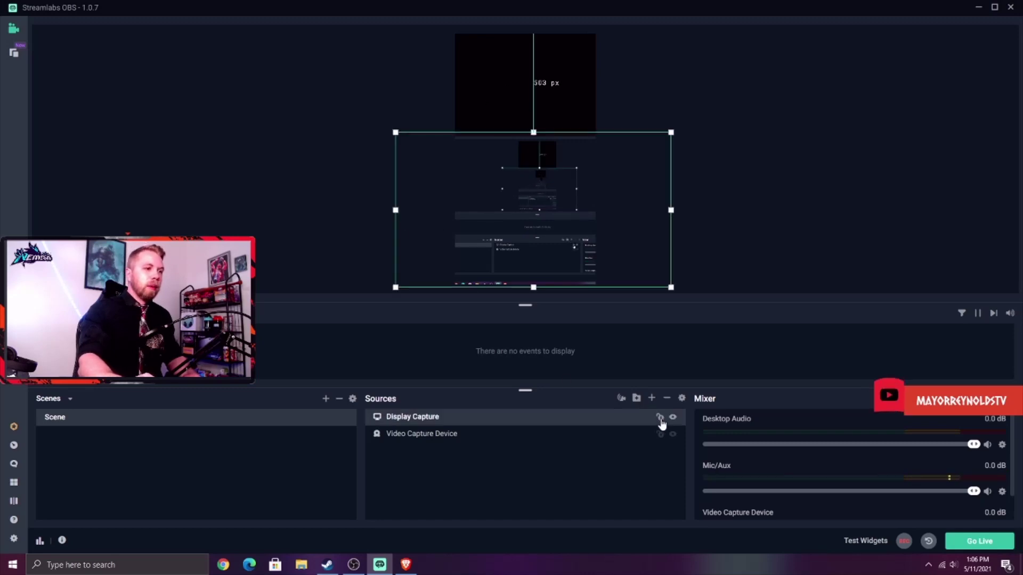
pyautogui.moveTo(520, 210); pyautogui.dragTo(531, 125)
# - Rotate the Display Capture 90 degrees counter-clockwise and stretch it to fill the vertical canvas
pyautogui.rightClick(633, 92)
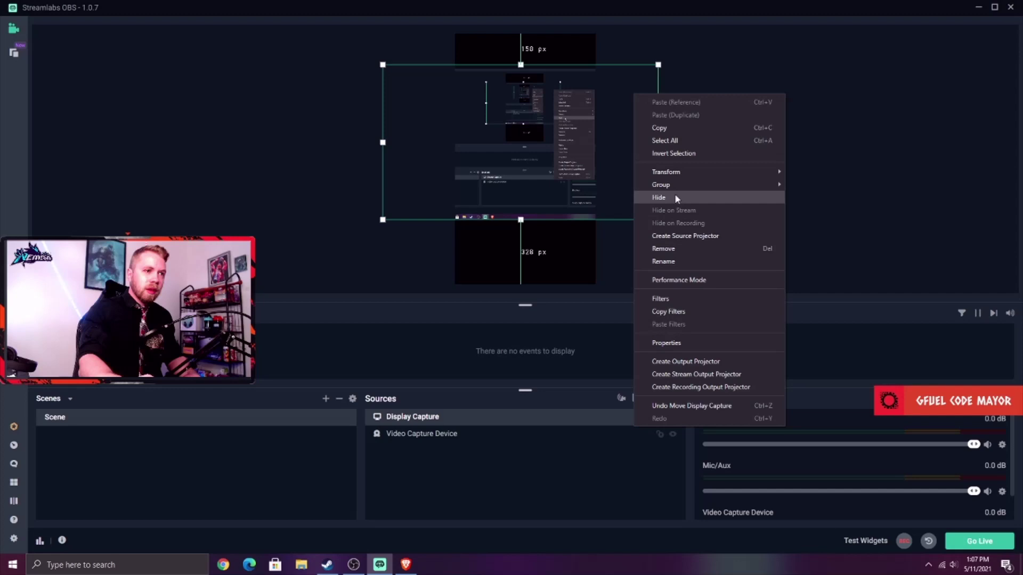
pyautogui.moveTo(678, 177)
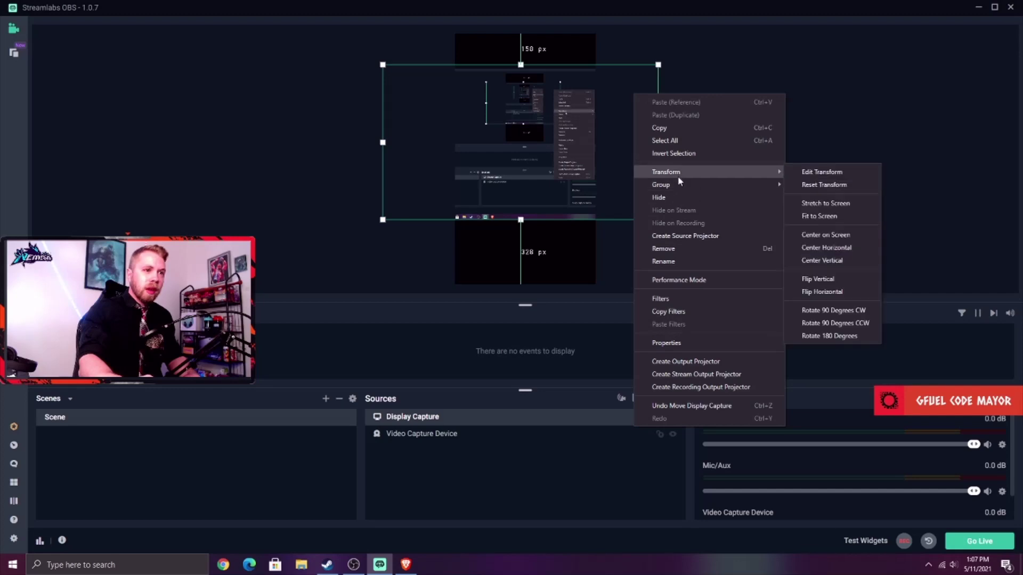
pyautogui.click(862, 324)
pyautogui.moveTo(527, 192); pyautogui.dragTo(573, 155)
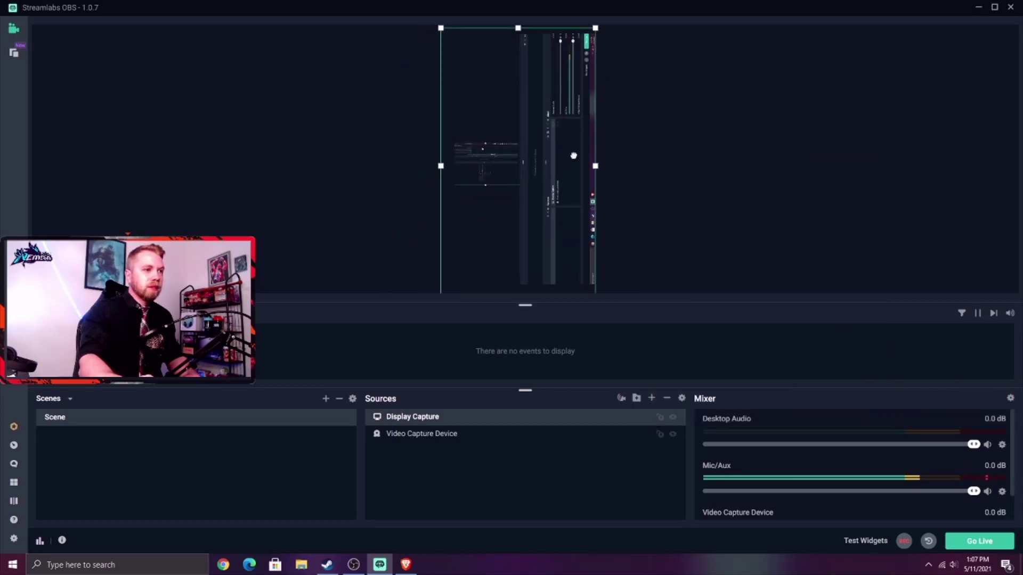
pyautogui.moveTo(595, 28); pyautogui.dragTo(581, 51)
pyautogui.moveTo(580, 154); pyautogui.dragTo(597, 136)
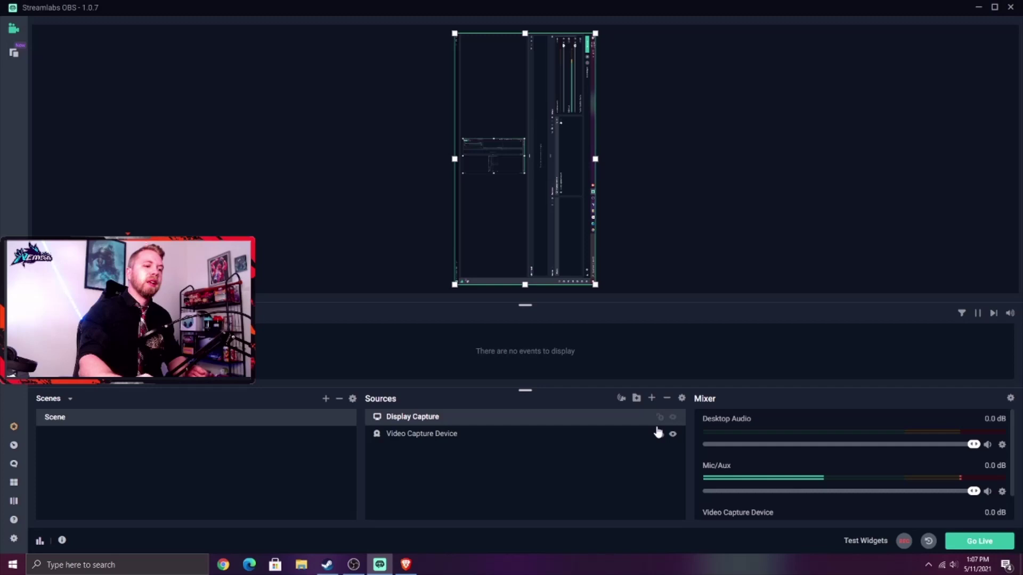
# - Move Video Capture Device above Display Capture in Sources and lock it
pyautogui.click(660, 417)
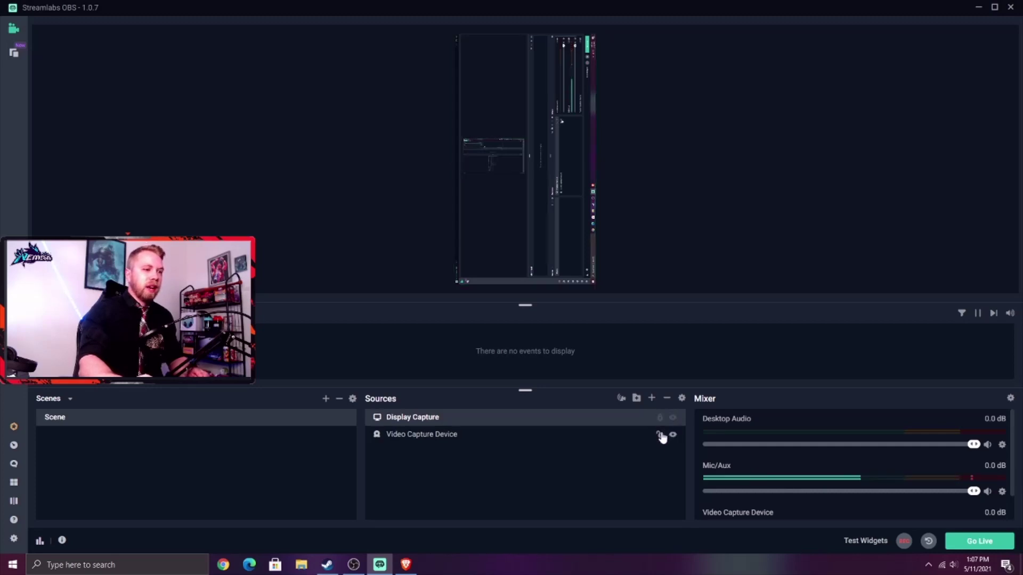
pyautogui.click(660, 436)
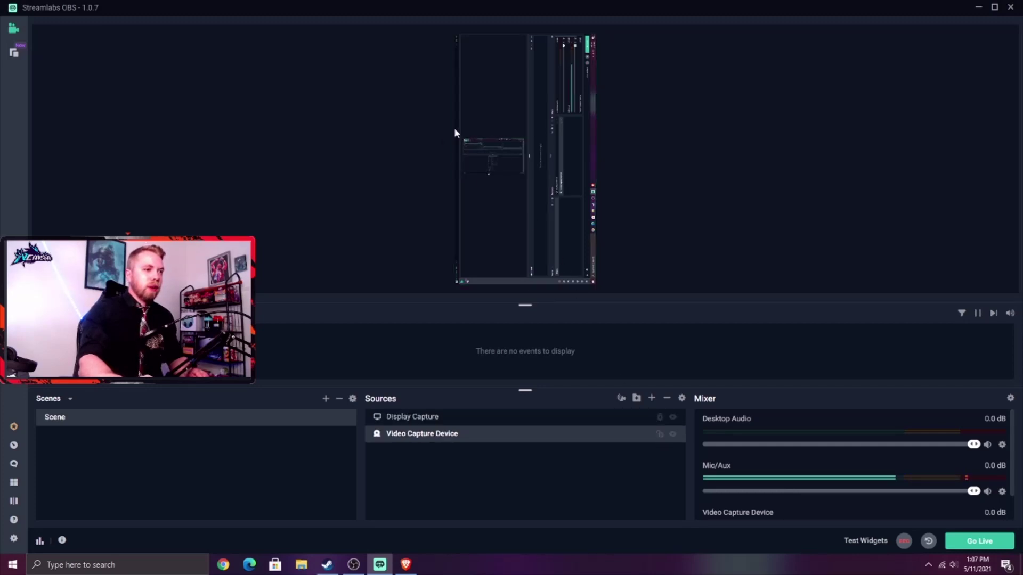
pyautogui.click(660, 434)
pyautogui.moveTo(618, 436); pyautogui.dragTo(578, 409)
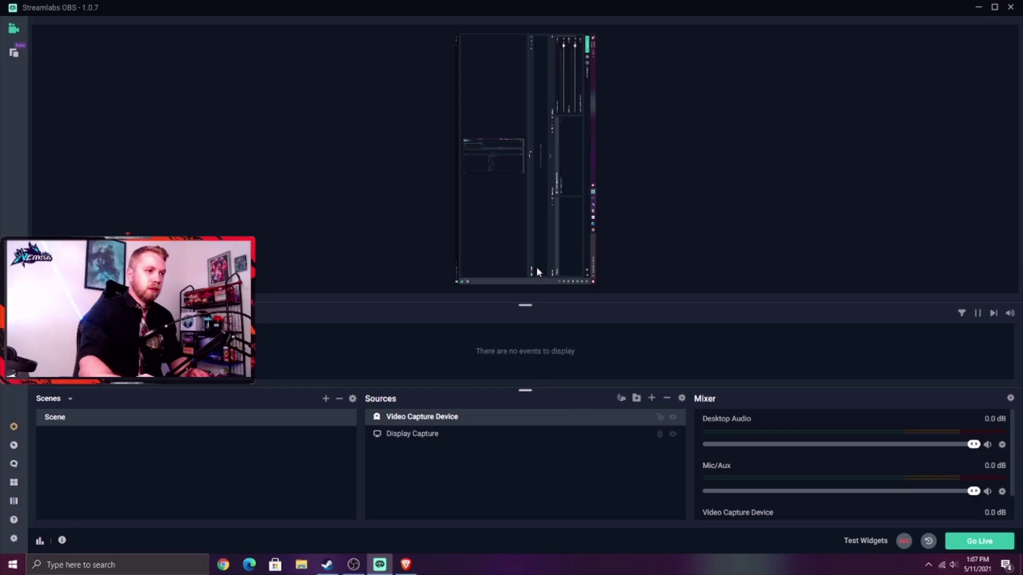
pyautogui.click(660, 420)
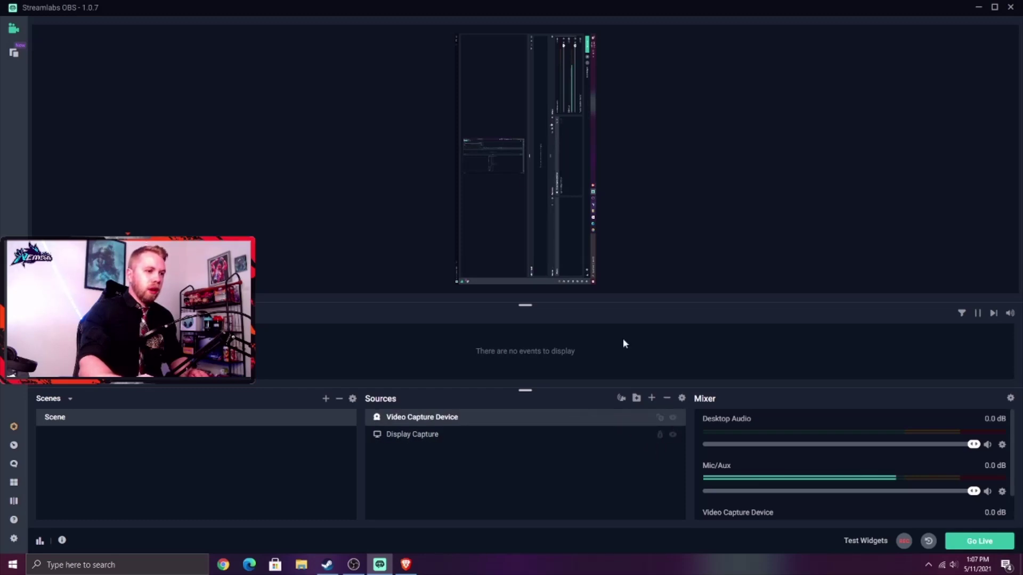
pyautogui.click(661, 436)
# - Reposition the Display Capture, moving it down and then back to the canvas top
pyautogui.click(660, 441)
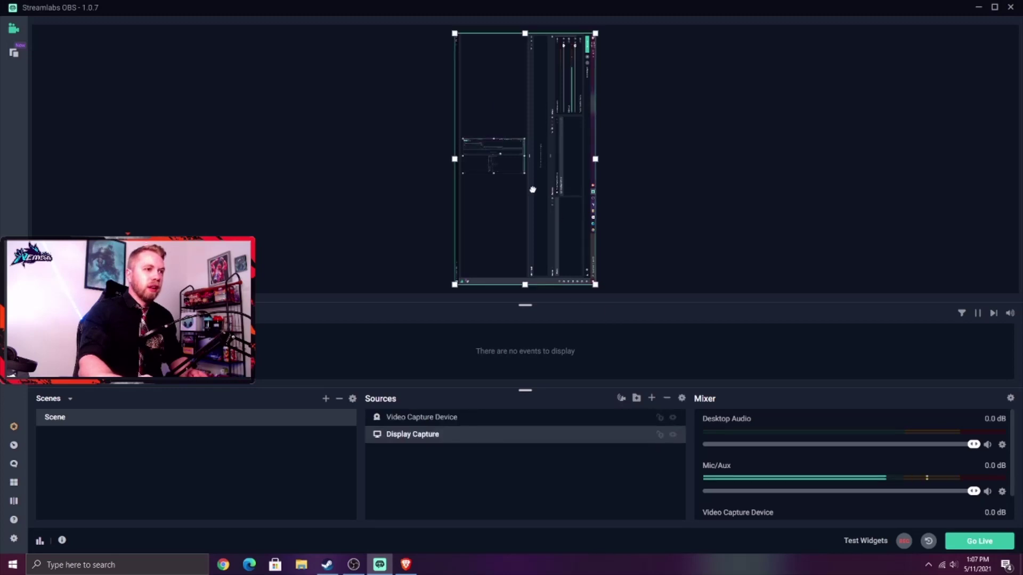
pyautogui.moveTo(528, 104); pyautogui.dragTo(527, 157)
pyautogui.click(544, 54)
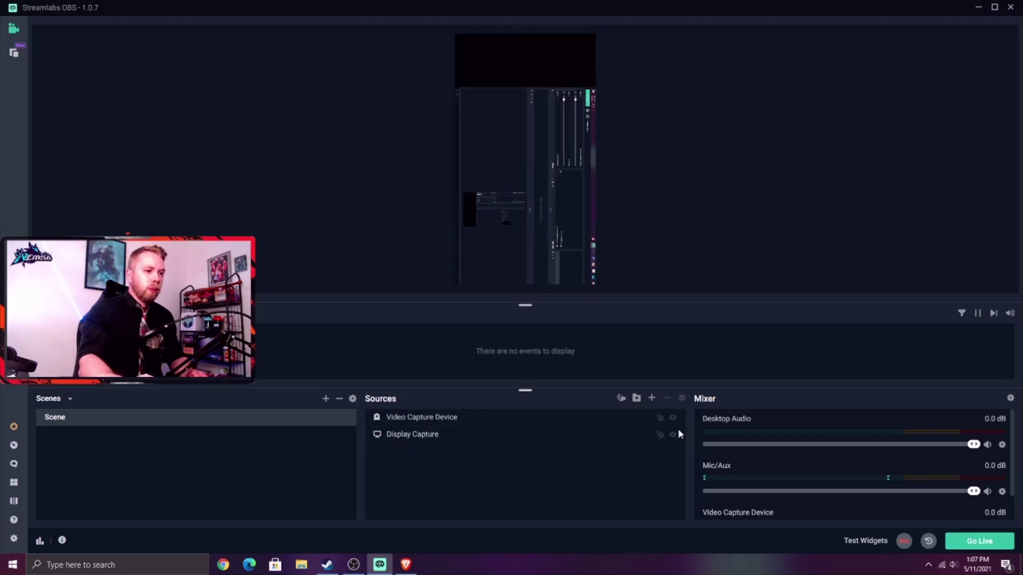
pyautogui.rightClick(556, 417)
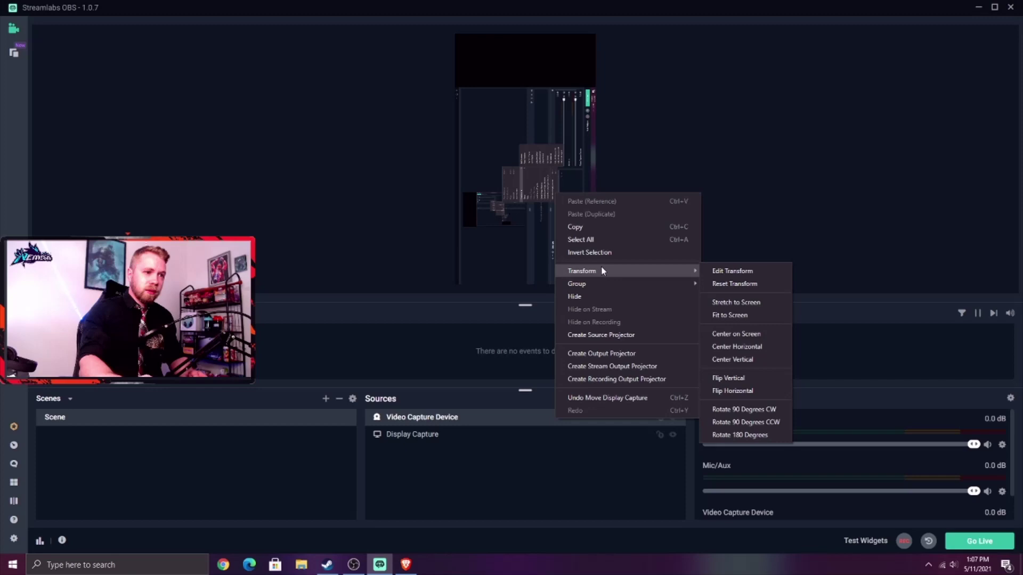
pyautogui.click(791, 176)
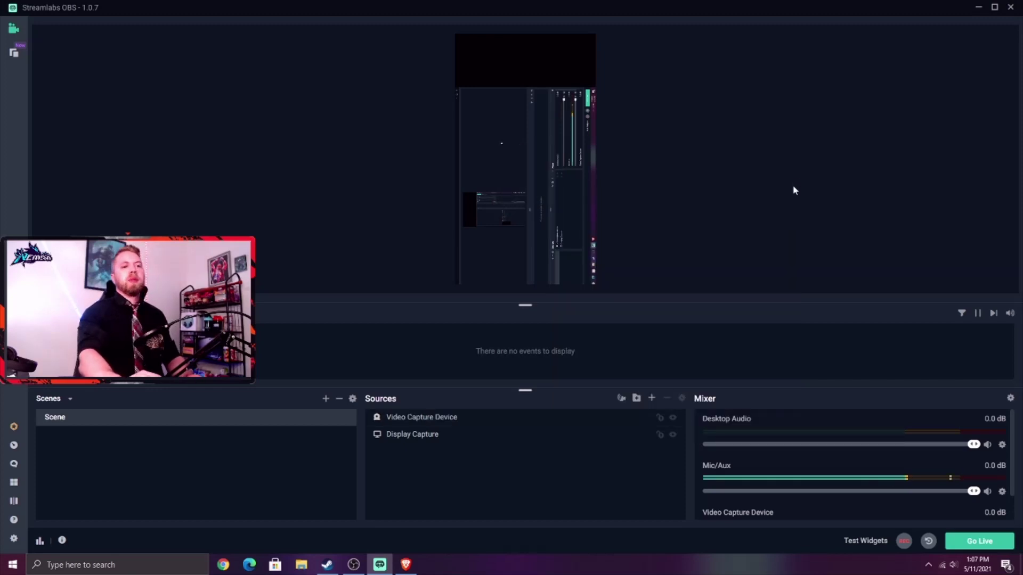
pyautogui.click(660, 433)
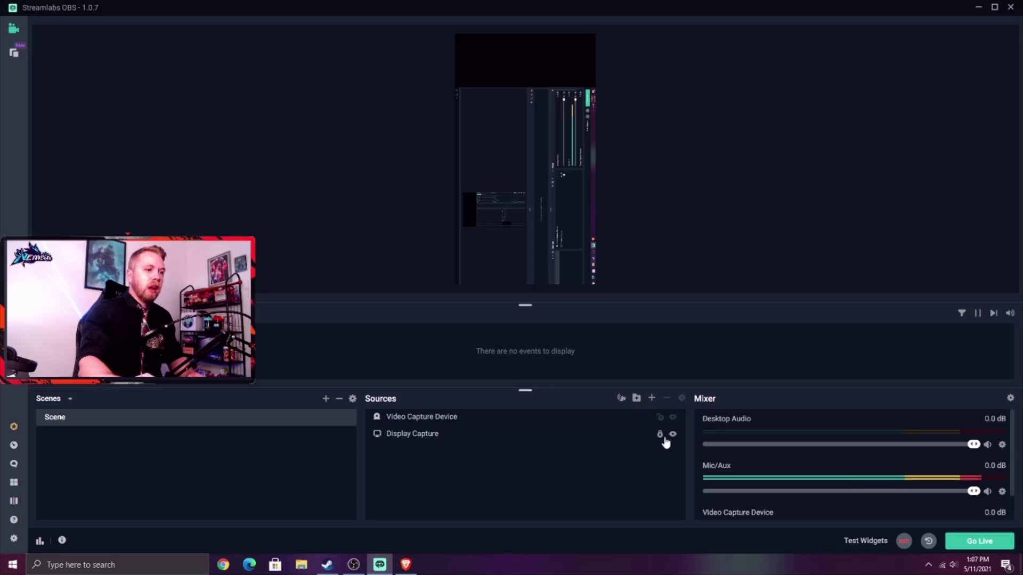
pyautogui.click(577, 277)
pyautogui.moveTo(576, 277); pyautogui.dragTo(521, 180)
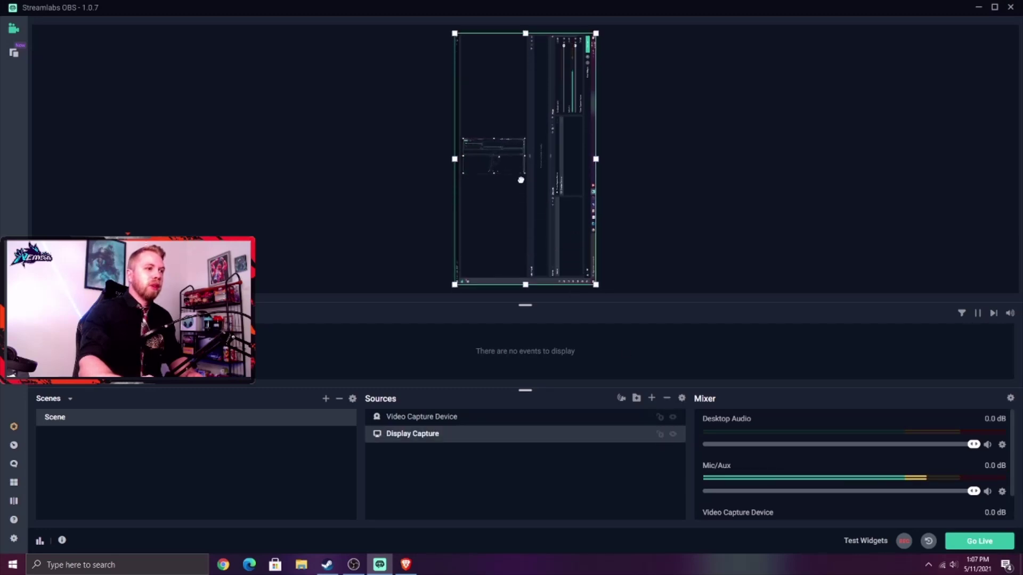
pyautogui.click(641, 208)
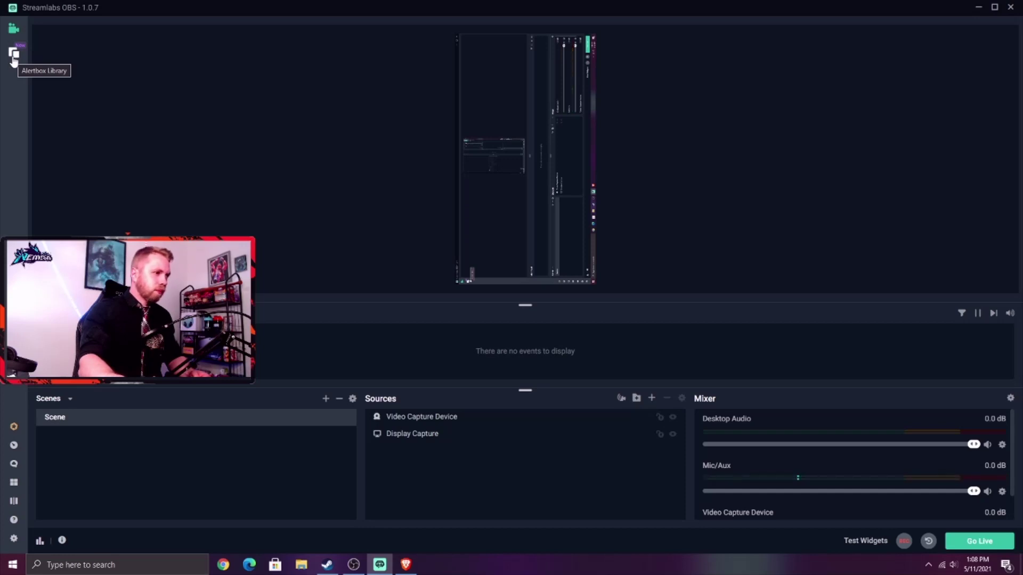
# - Add an Alertbox widget source to the scene, keeping its default name
pyautogui.click(652, 399)
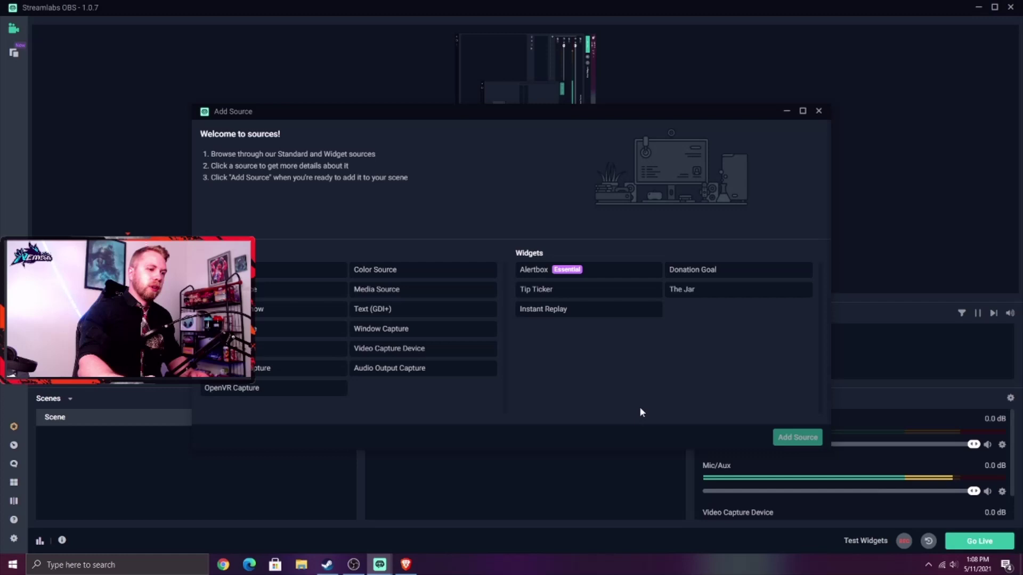
pyautogui.click(592, 277)
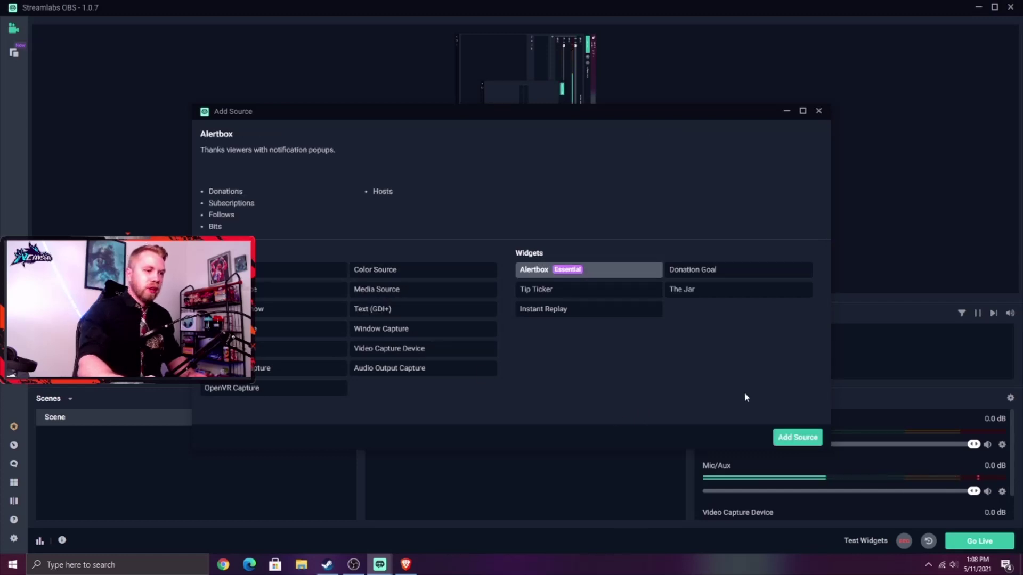
pyautogui.click(799, 437)
pyautogui.click(640, 351)
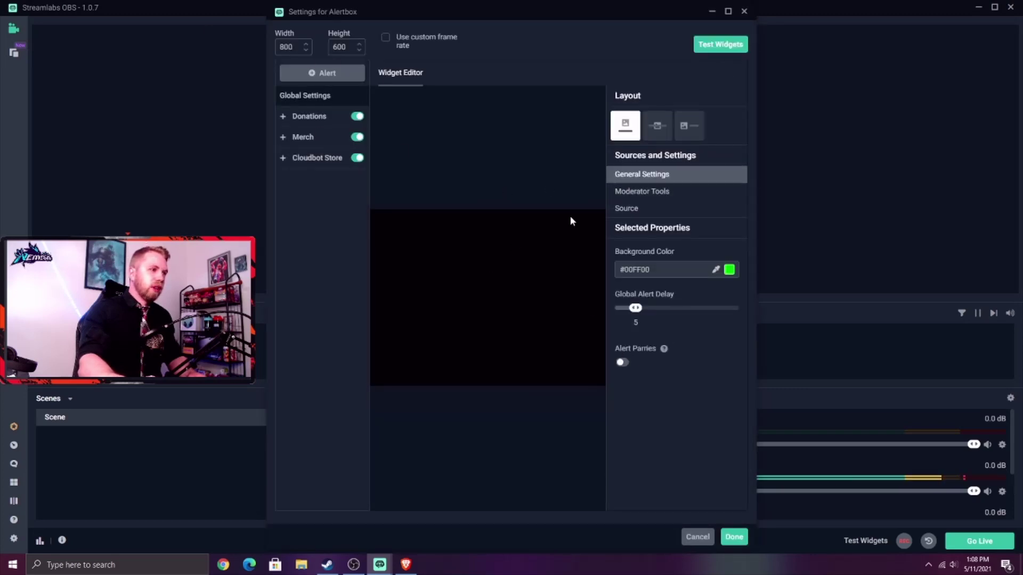
# - Shrink the Alertbox and place it 154 px from the canvas top, checking its settings
pyautogui.click(734, 537)
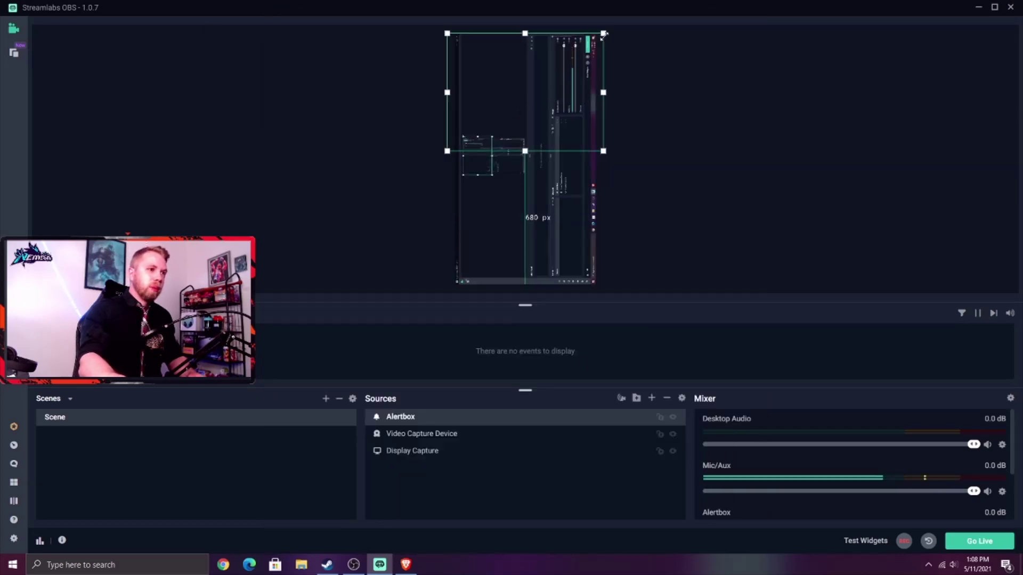
pyautogui.moveTo(604, 34); pyautogui.dragTo(545, 68)
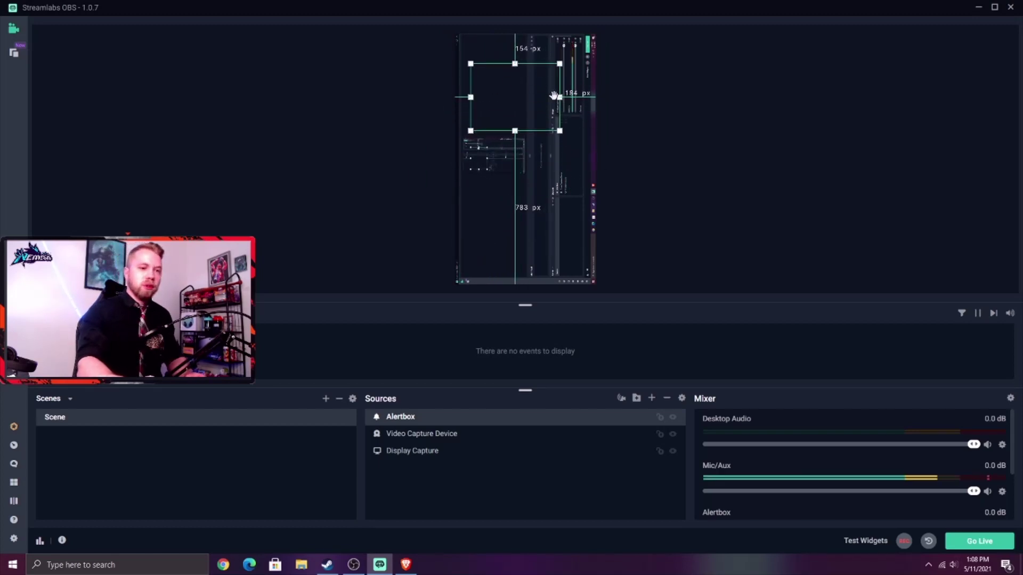
pyautogui.rightClick(534, 126)
pyautogui.click(597, 397)
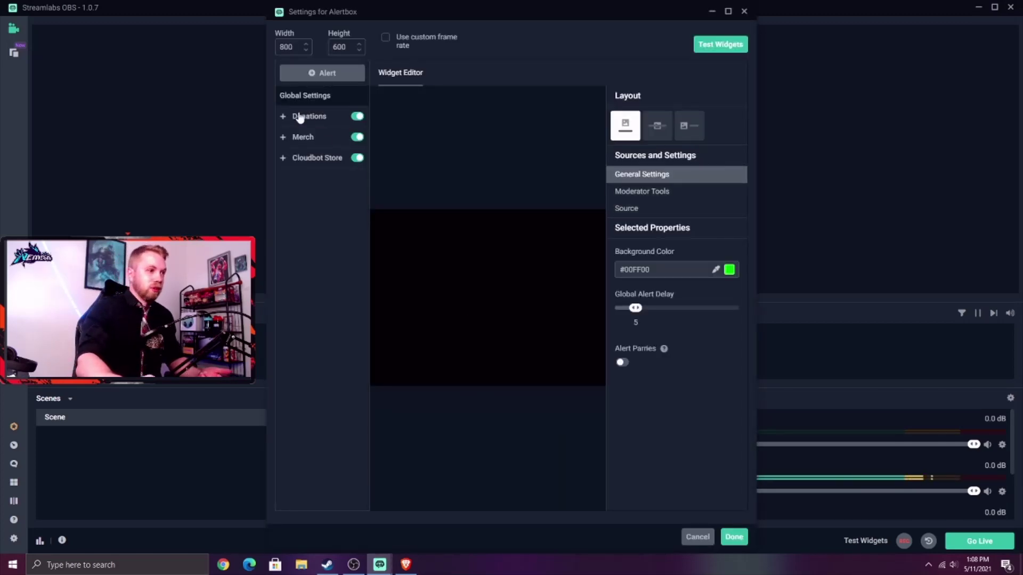
pyautogui.click(744, 12)
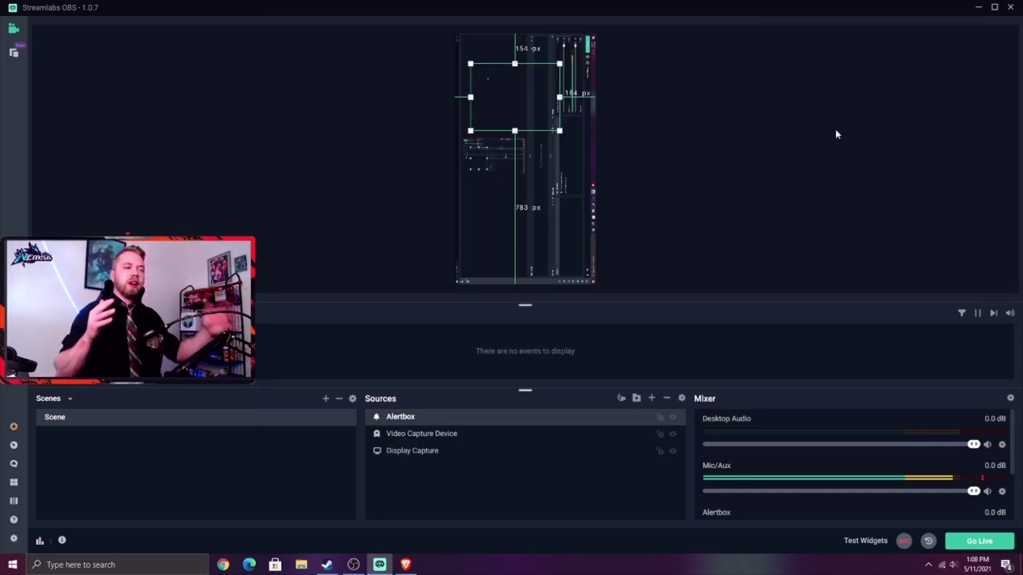
# - Check Go Live, cancel an Alertbox widget export, then hide the Alertbox source with its eye icon
pyautogui.click(979, 541)
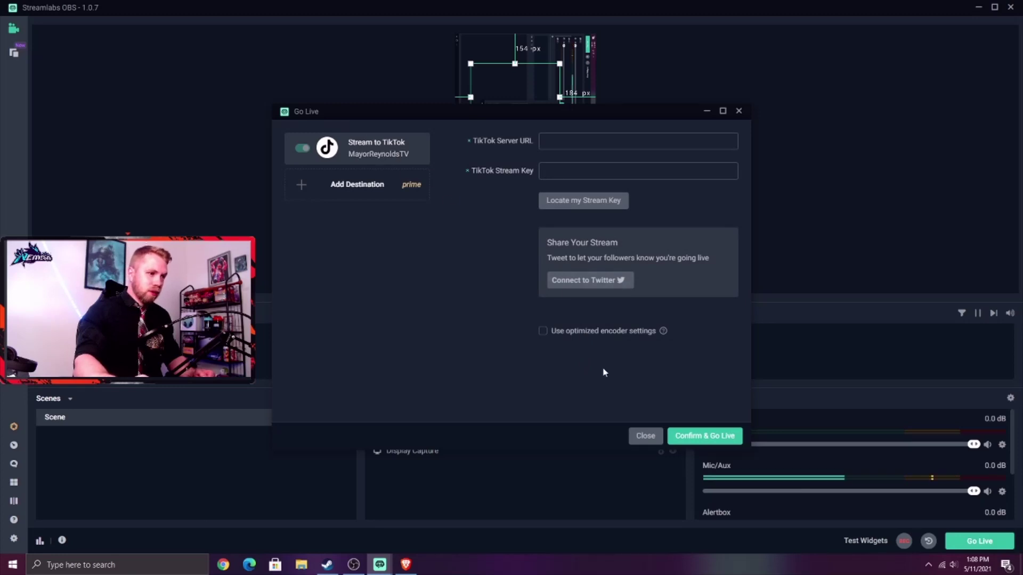
pyautogui.click(645, 435)
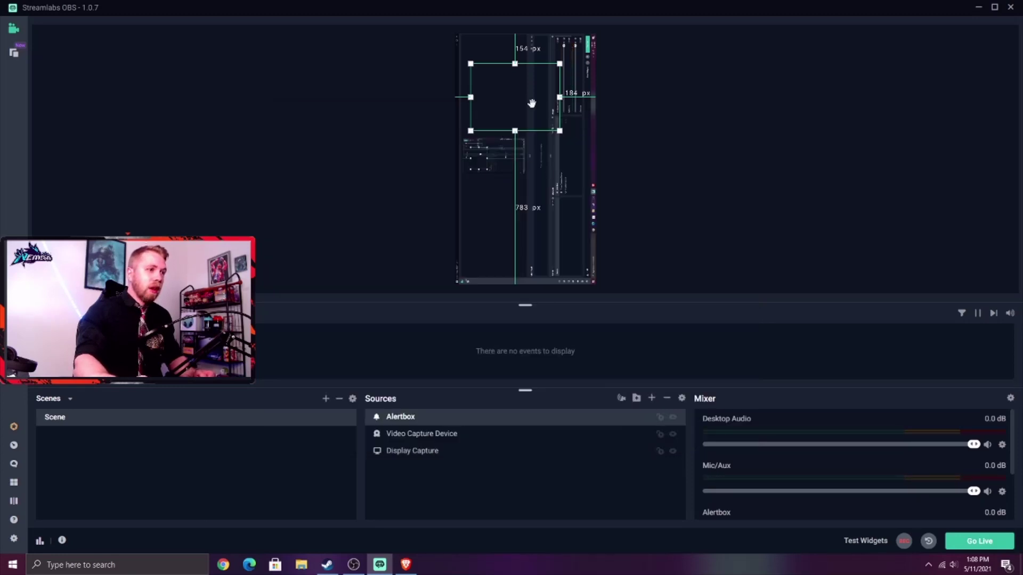
pyautogui.rightClick(542, 81)
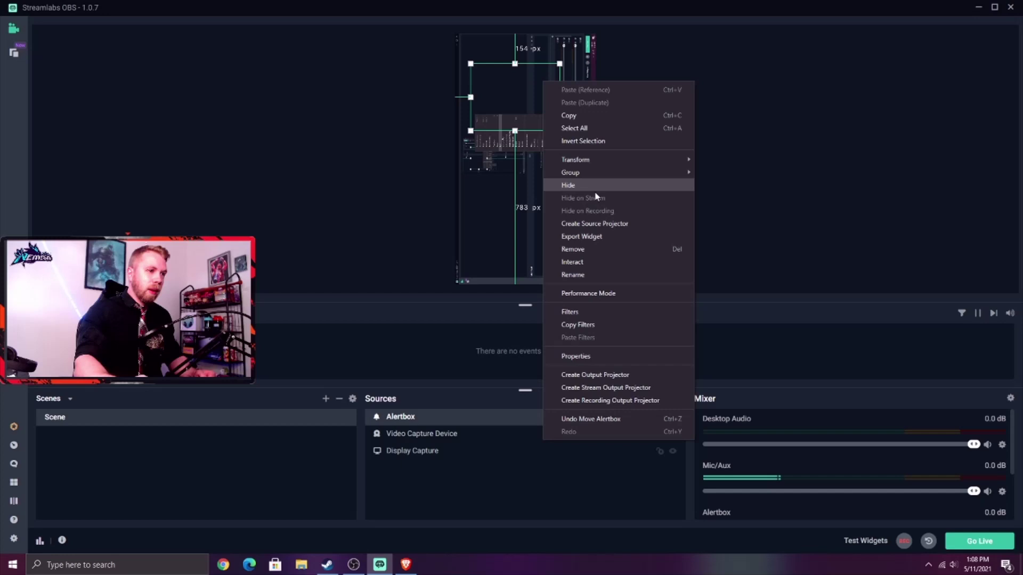
pyautogui.click(616, 236)
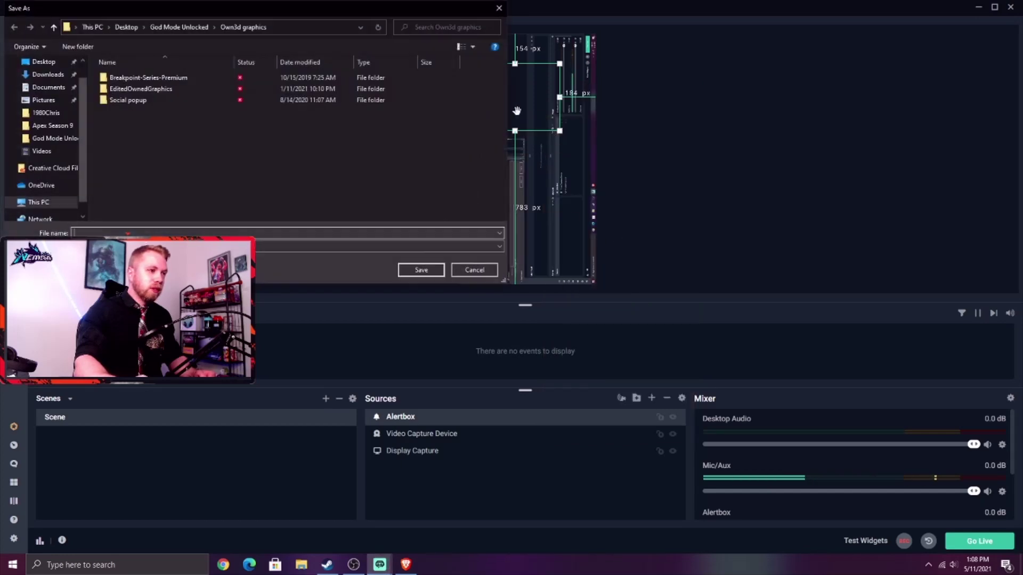
pyautogui.press('Escape')
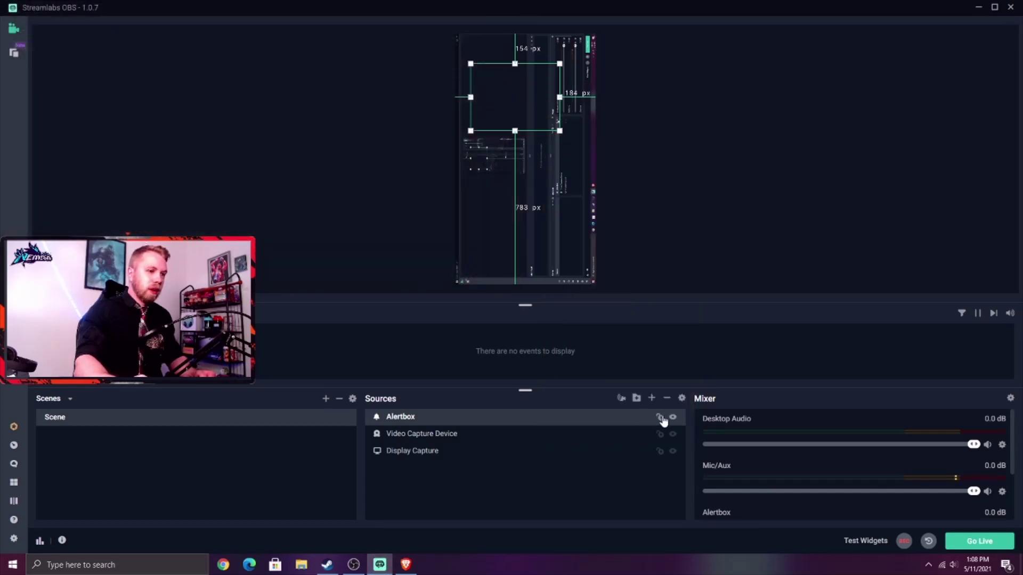
pyautogui.click(673, 417)
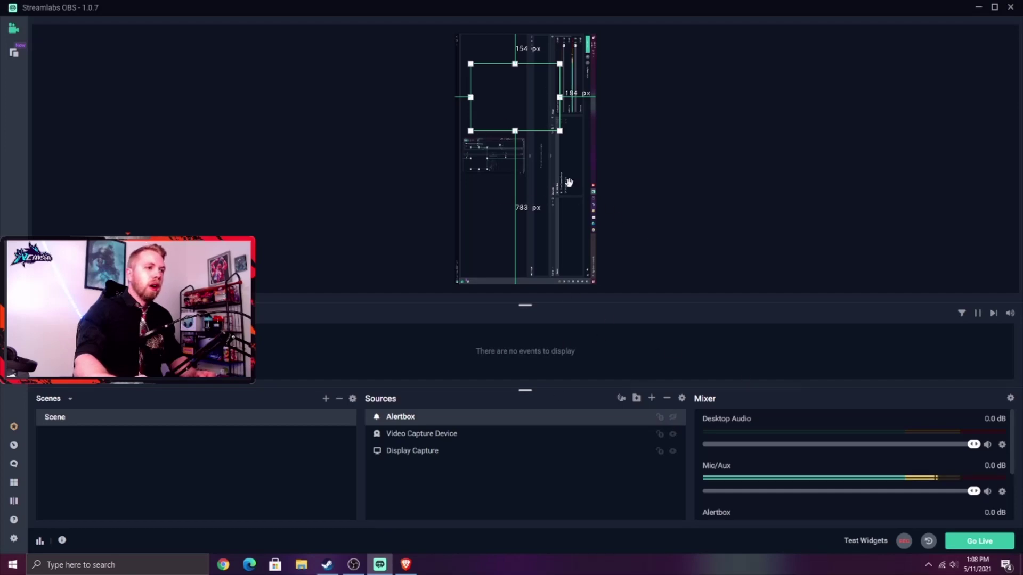
# - Scroll the Streamlabs TikTok guide in the browser down to its LIVE video settings step
pyautogui.click(405, 564)
pyautogui.scroll(-20, 493, 374)
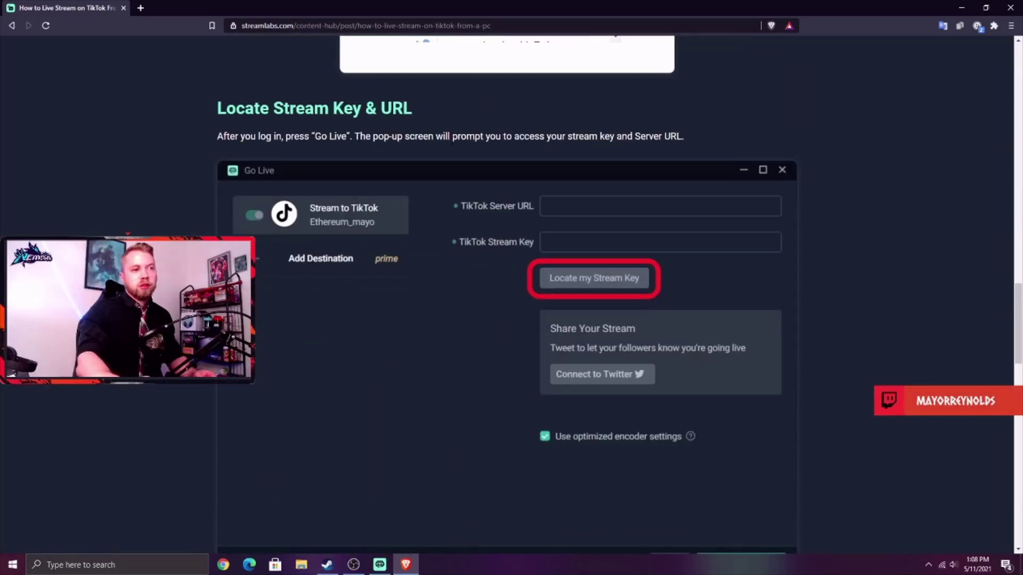
pyautogui.scroll(-2, 501, 200)
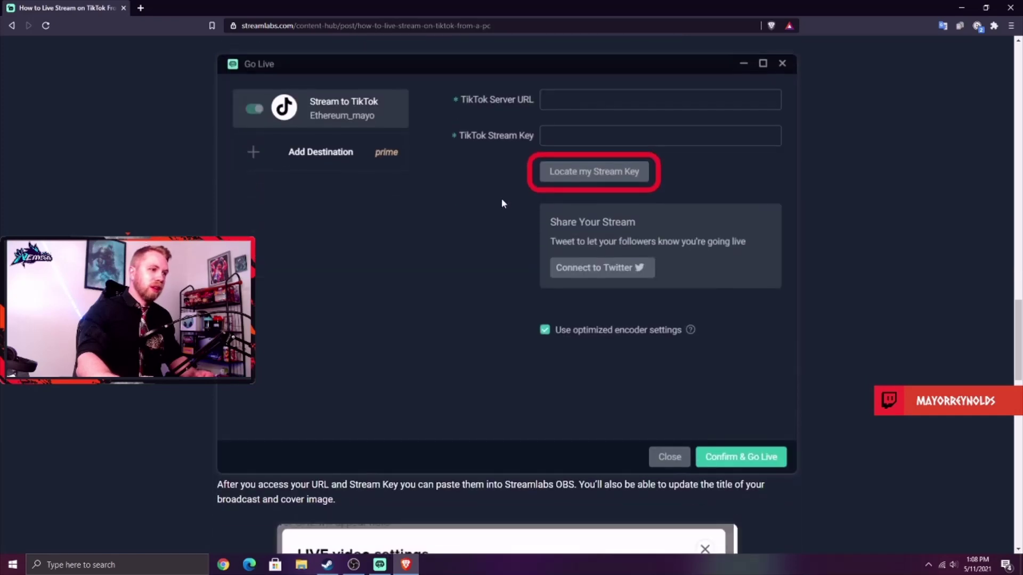
pyautogui.scroll(-6, 601, 181)
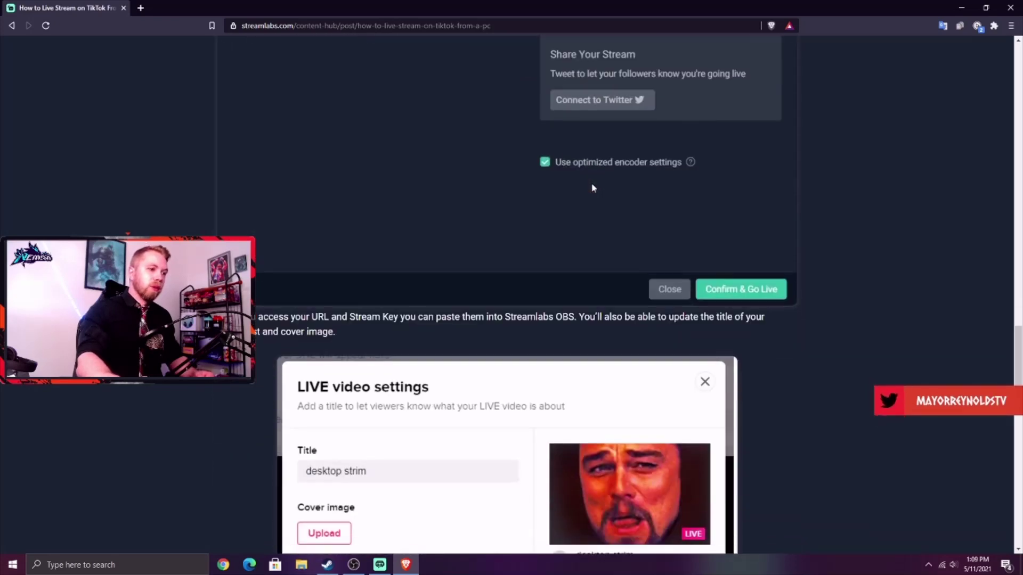
pyautogui.tripleClick(467, 184)
pyautogui.click(468, 185)
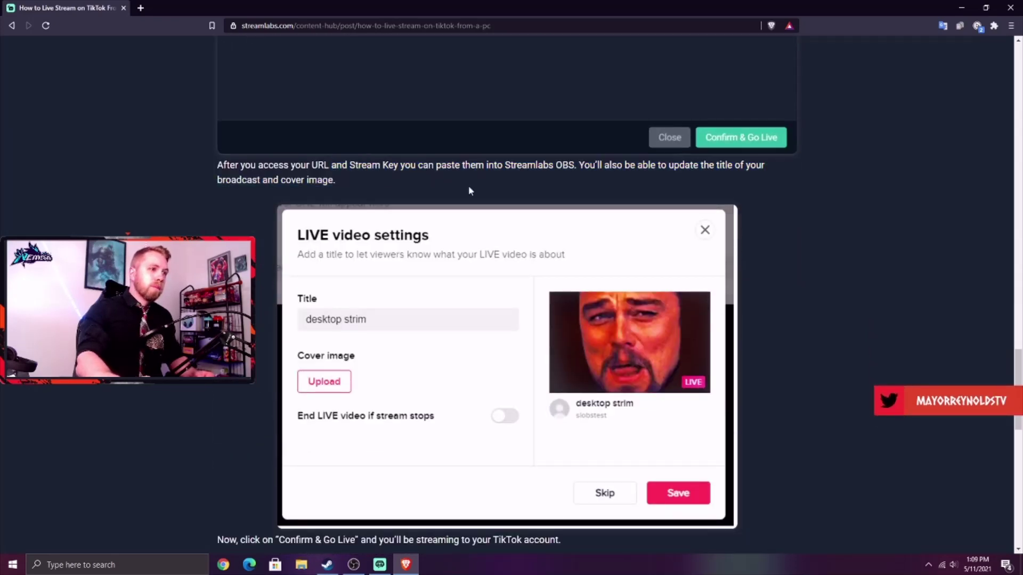
# - Open Go Live for TikTok and use Locate my Stream Key to reach TikTok's login page
pyautogui.click(380, 565)
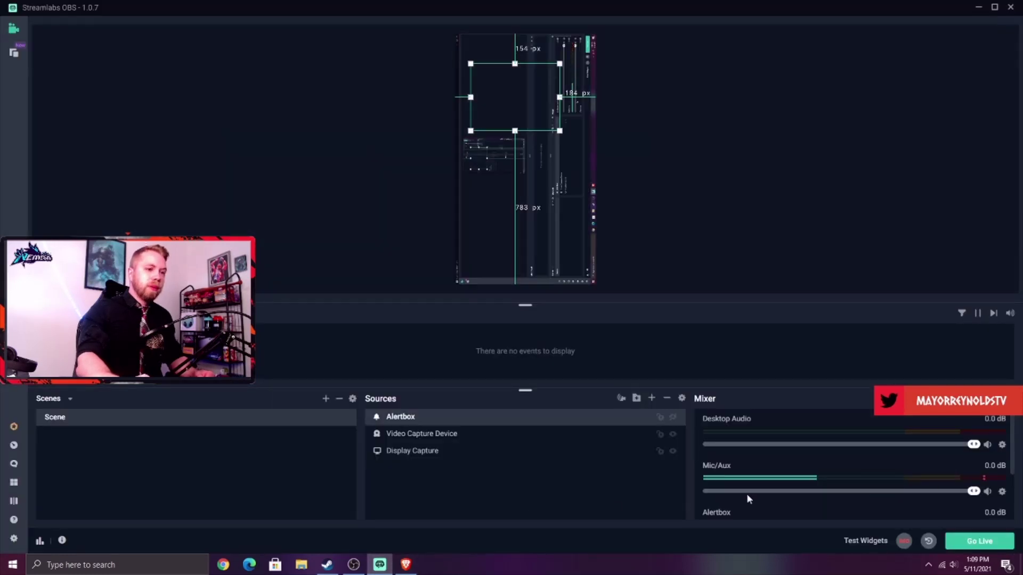
pyautogui.click(983, 543)
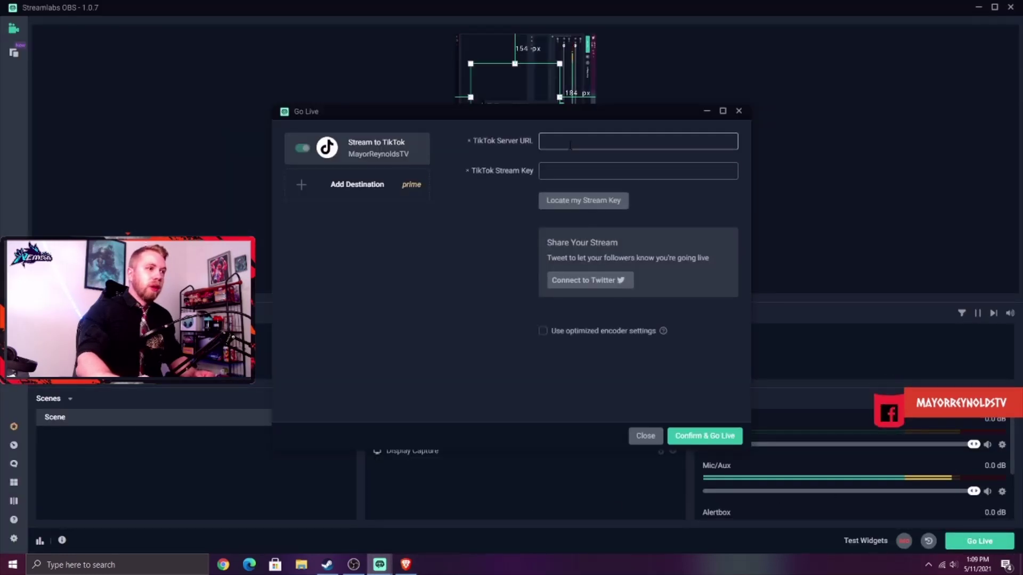
pyautogui.click(571, 142)
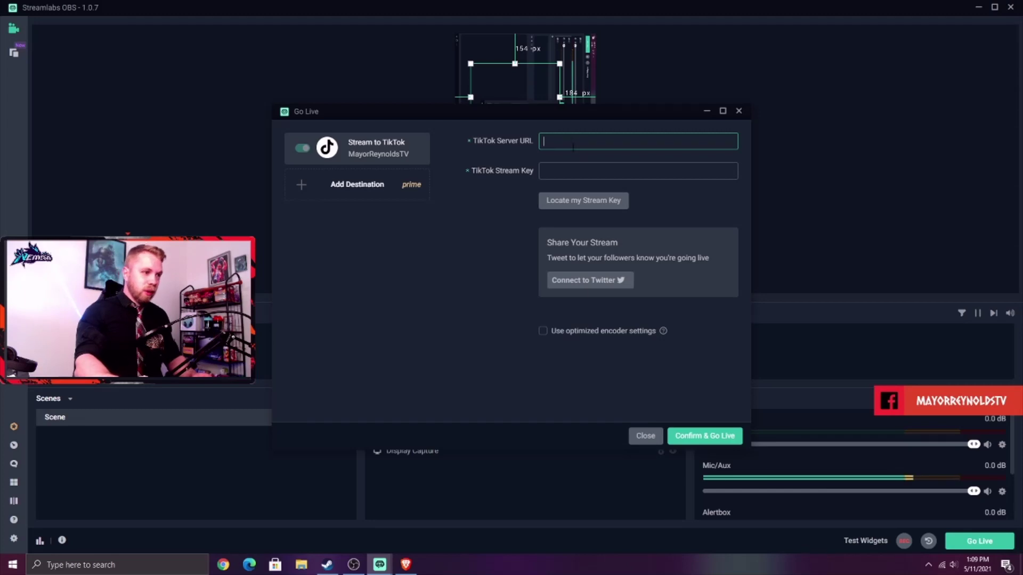
pyautogui.click(596, 201)
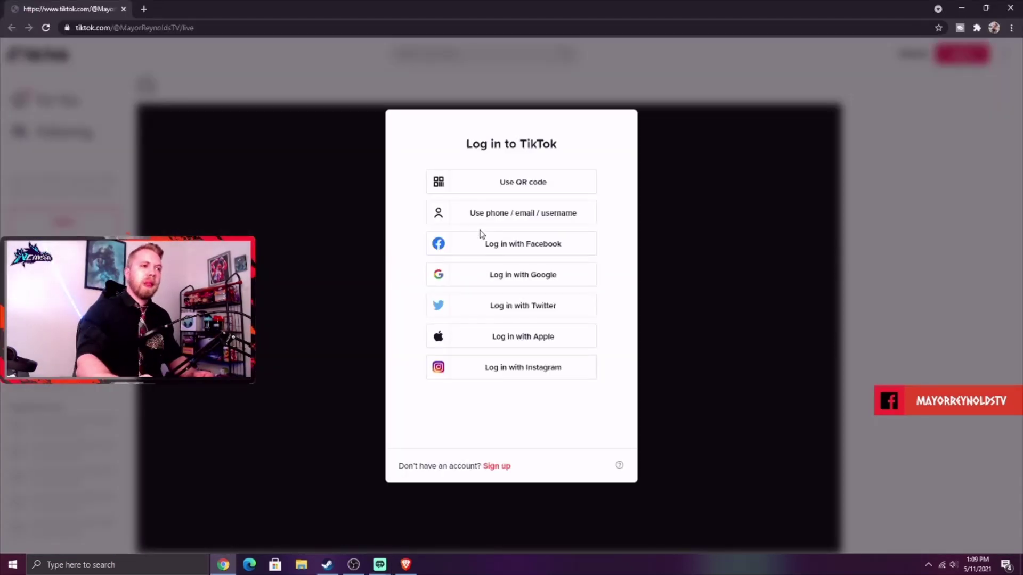
# - Sign in to TikTok by scanning the login QR code
pyautogui.click(537, 184)
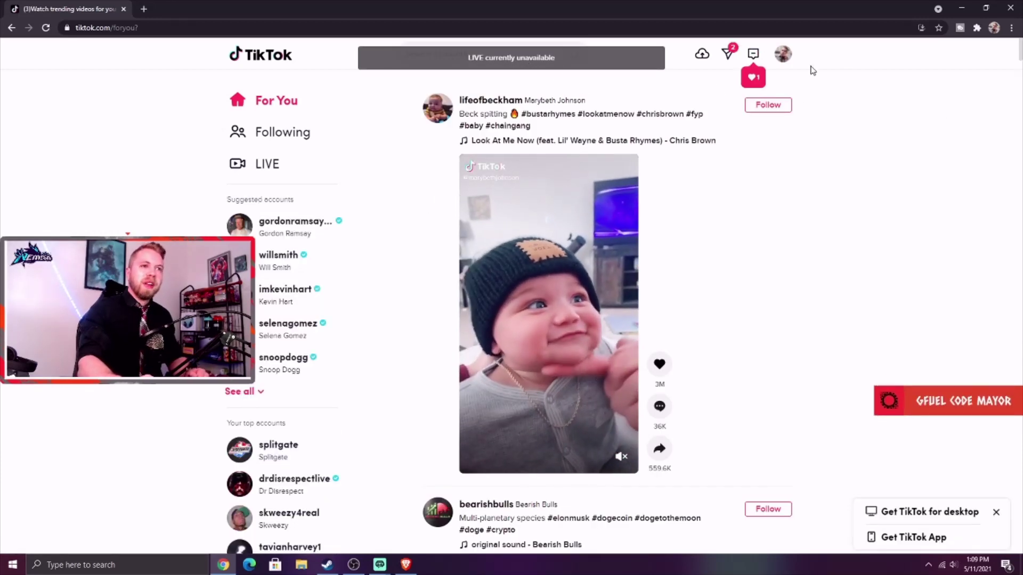
# - Look over TikTok notifications, direct messages and the account's own profile page
pyautogui.click(752, 56)
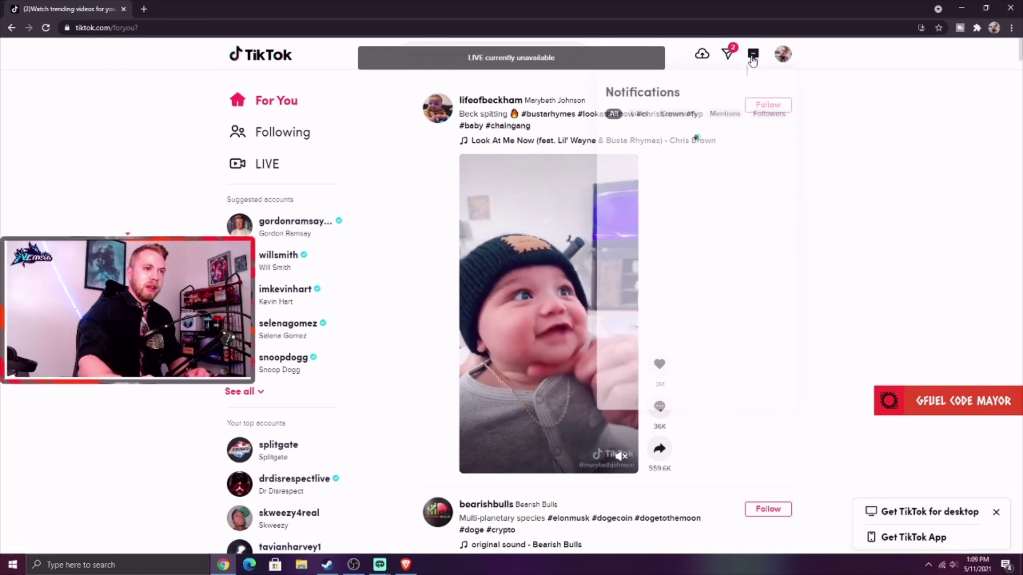
pyautogui.click(727, 55)
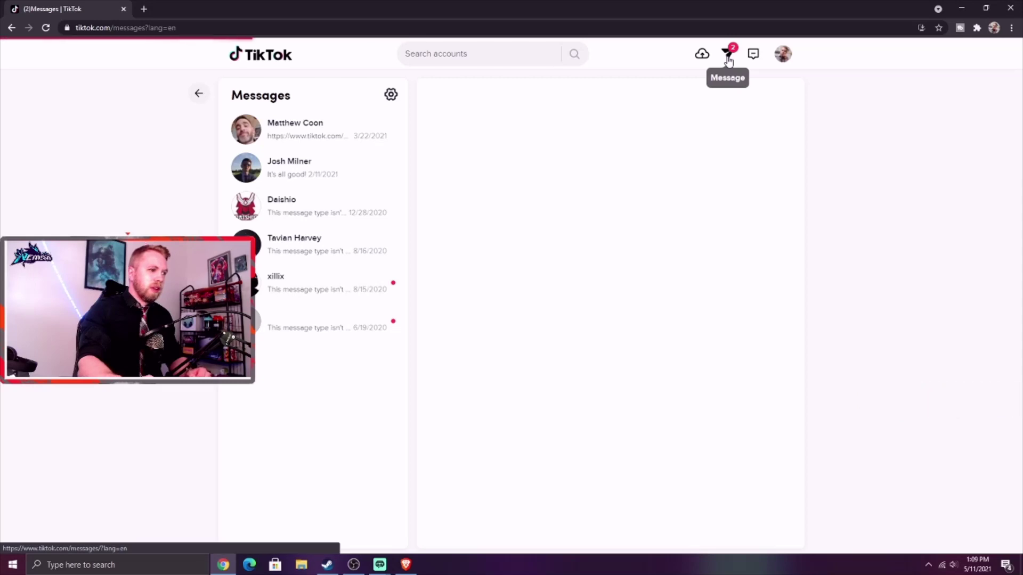
pyautogui.moveTo(783, 60)
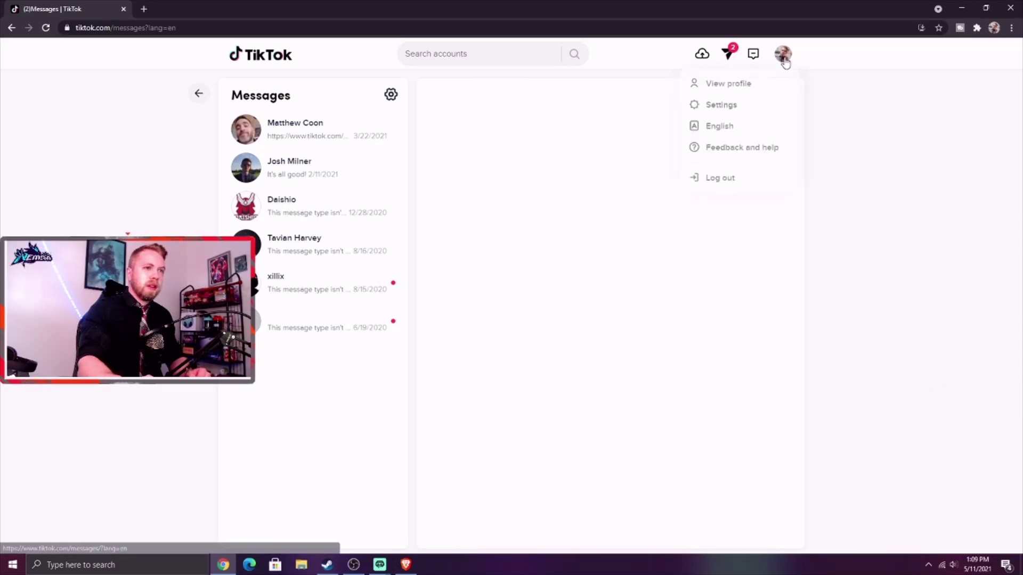
pyautogui.click(733, 86)
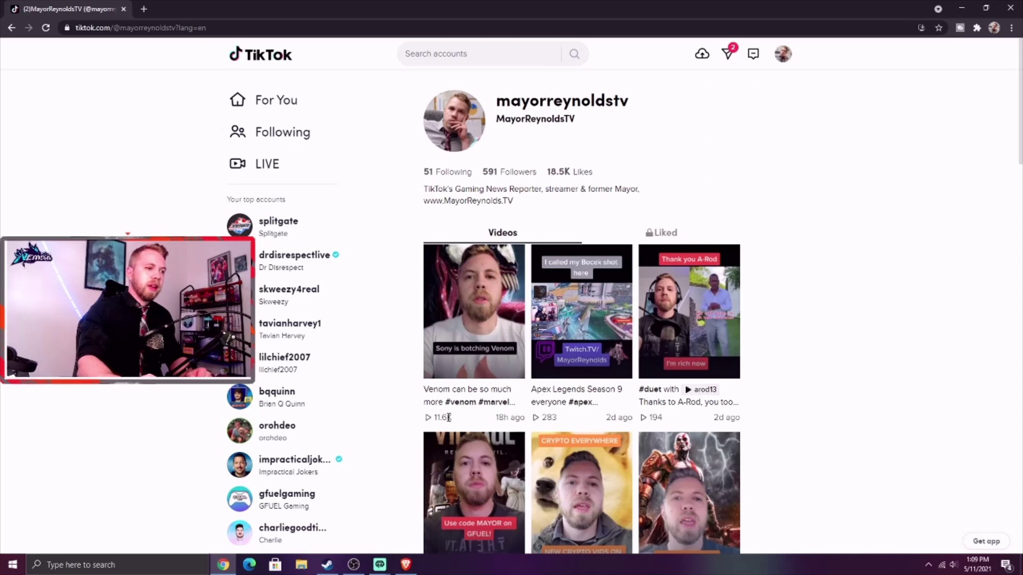
# - View TikTok's Privacy settings, then close the browser and the Go Live dialog
pyautogui.click(753, 56)
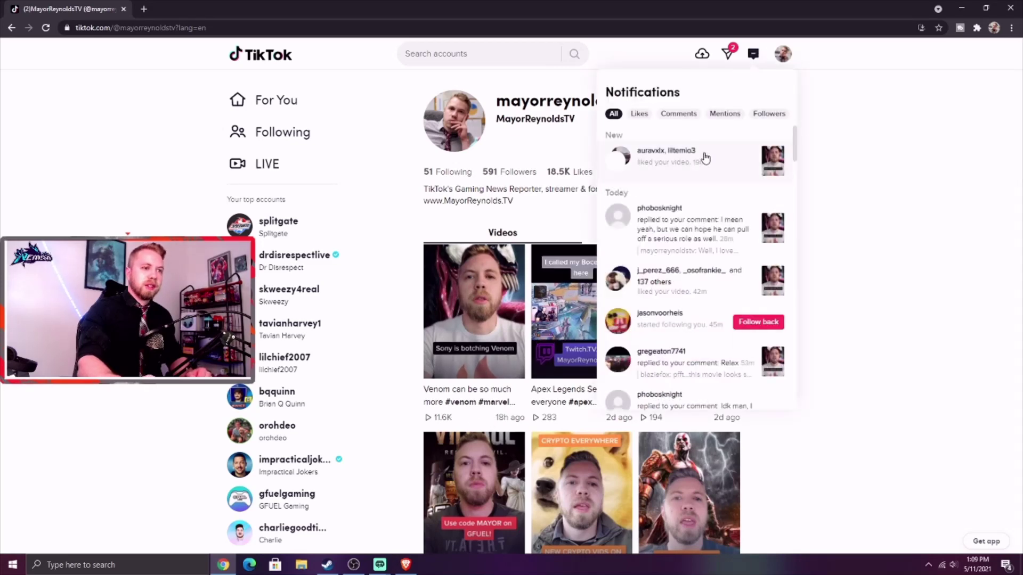
pyautogui.moveTo(779, 57)
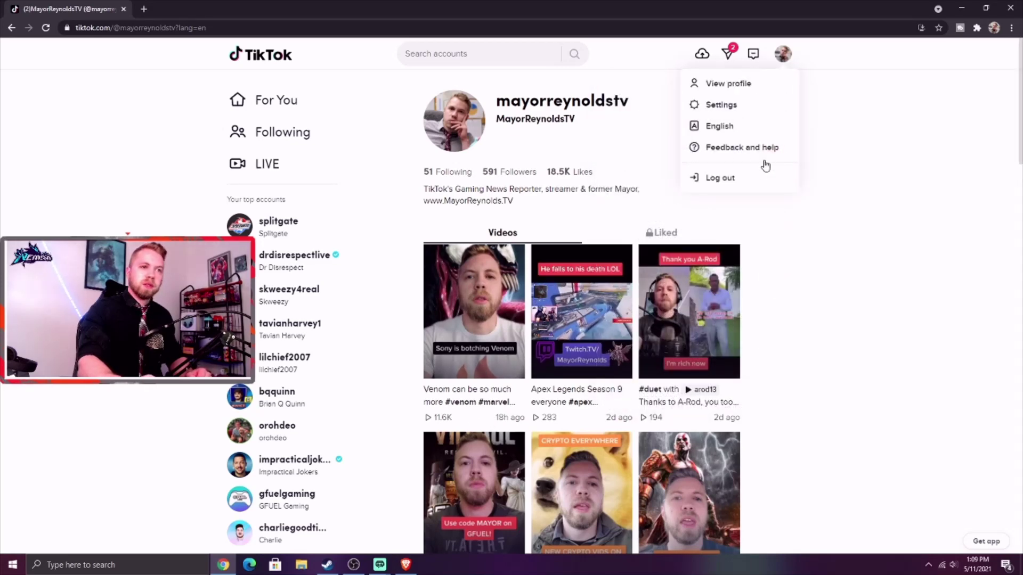
pyautogui.click(729, 105)
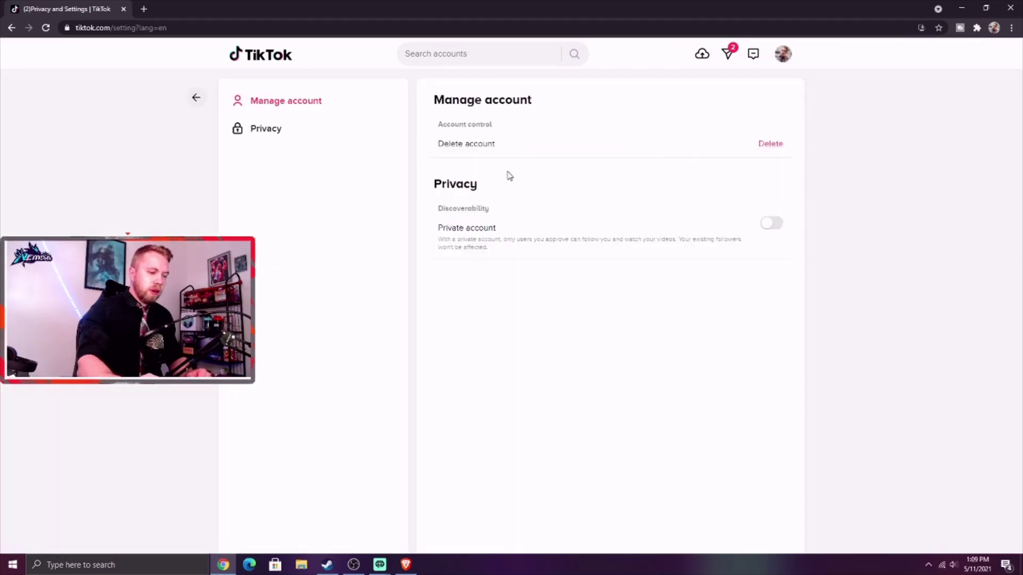
pyautogui.click(276, 131)
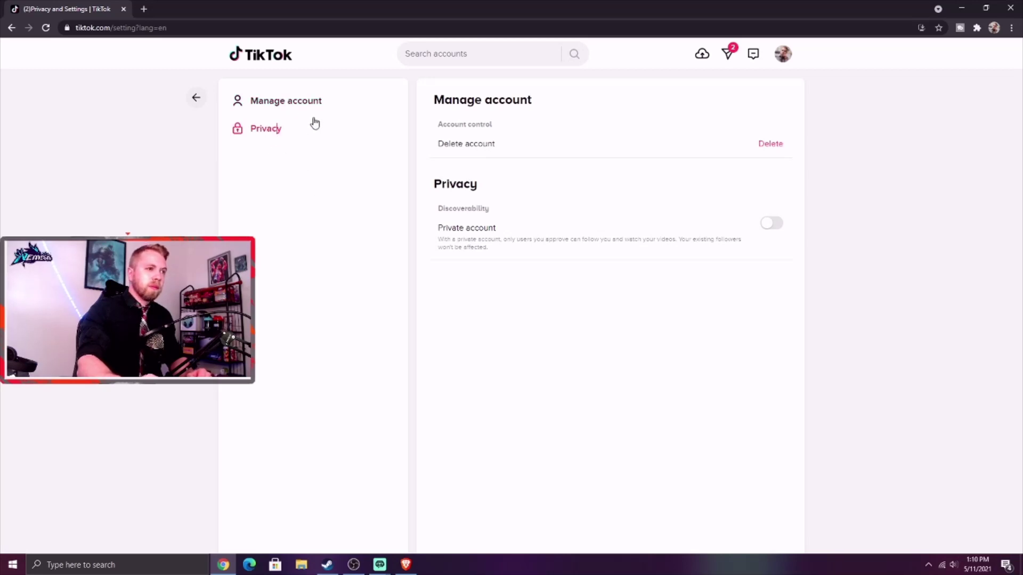
pyautogui.click(1018, 6)
pyautogui.click(646, 436)
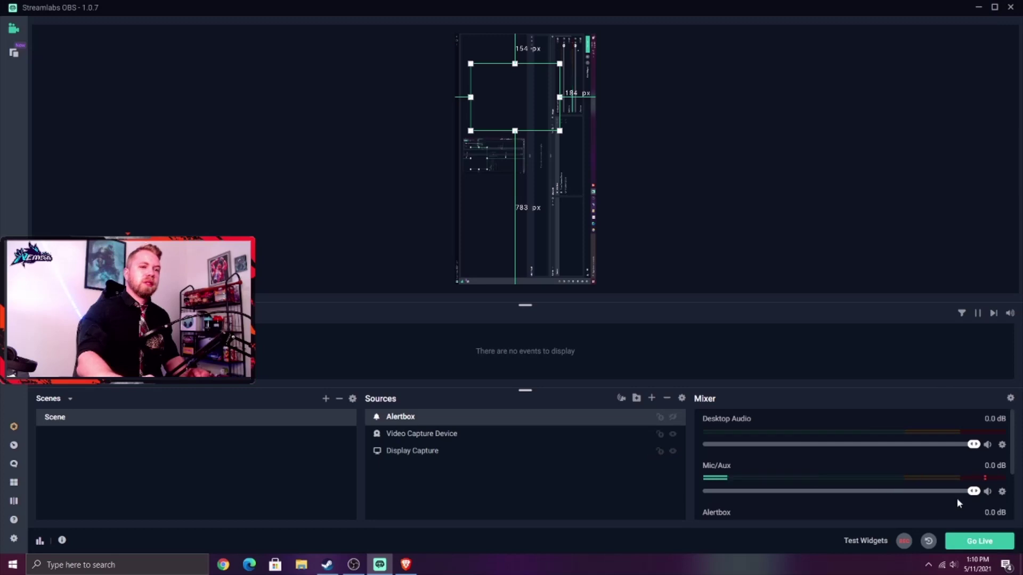
# - Lower the Mixer's Mic/Aux volume slider to -4.0 dB
pyautogui.moveTo(962, 495); pyautogui.dragTo(946, 498)
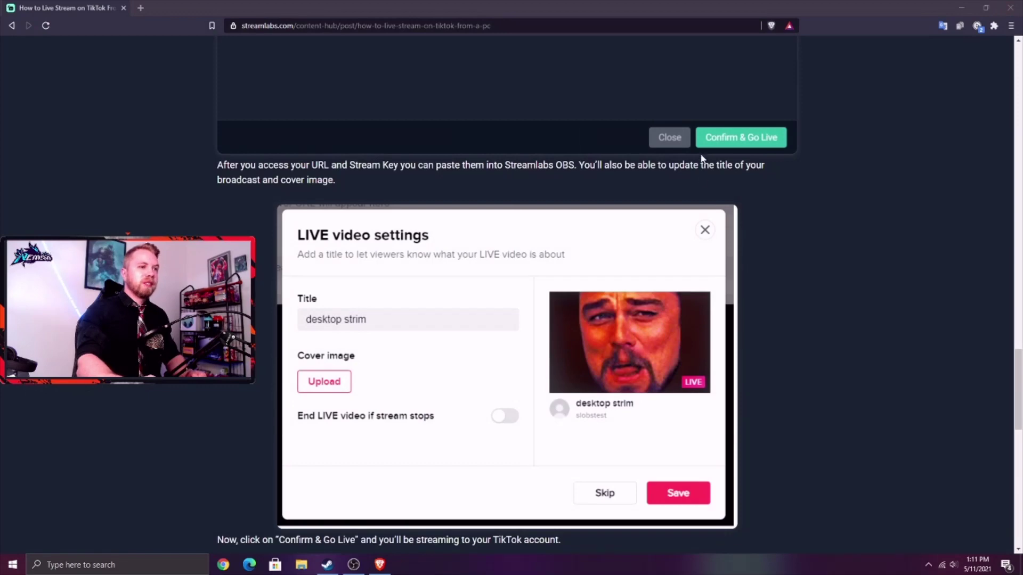
# - Scroll through the guide's LIVE video settings and 'Confirm & Go Live' step, then close the browser
pyautogui.click(432, 135)
pyautogui.scroll(-5, 897, 171)
pyautogui.scroll(4, 906, 240)
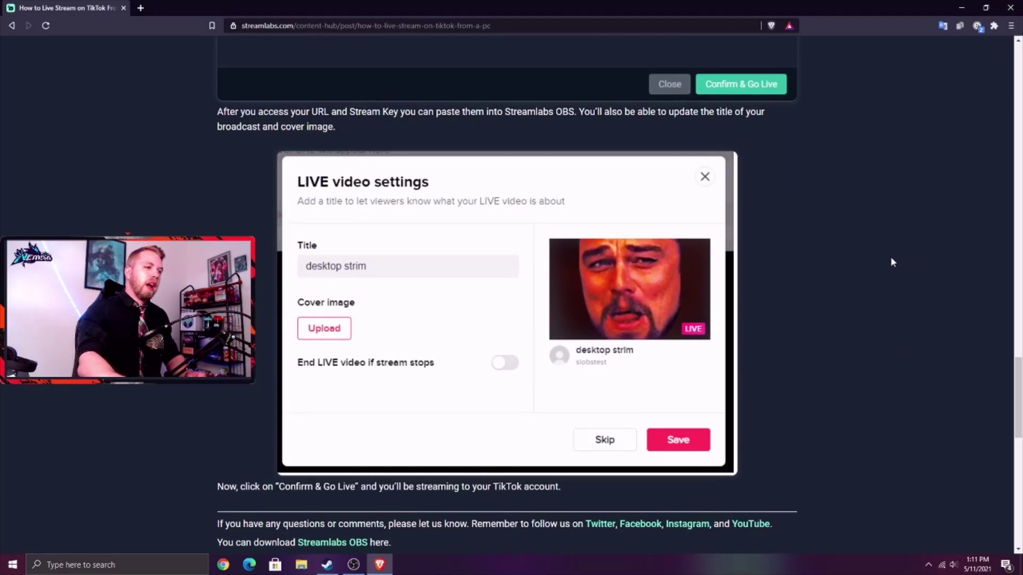
pyautogui.scroll(-1, 886, 264)
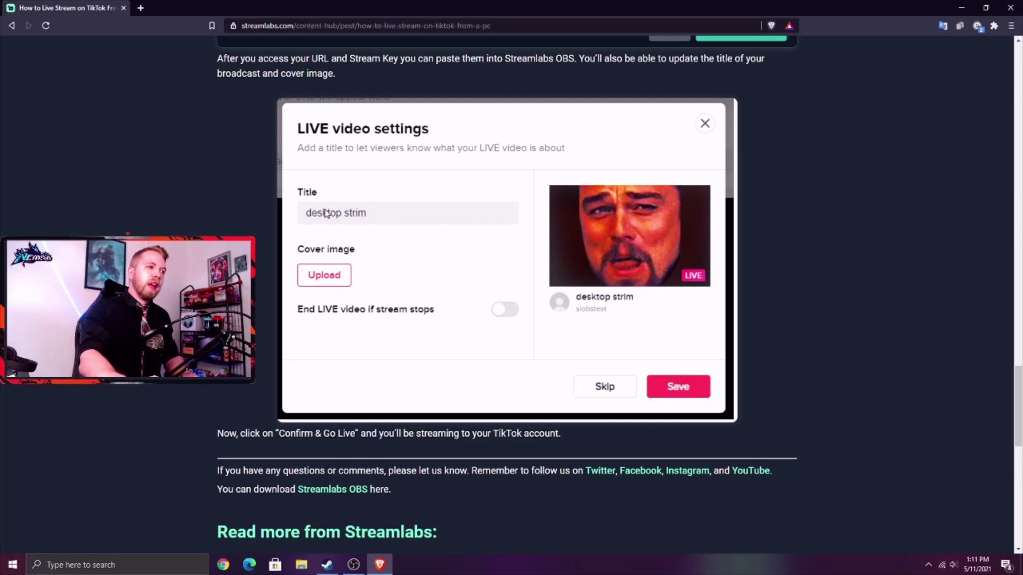
pyautogui.scroll(-5, 385, 226)
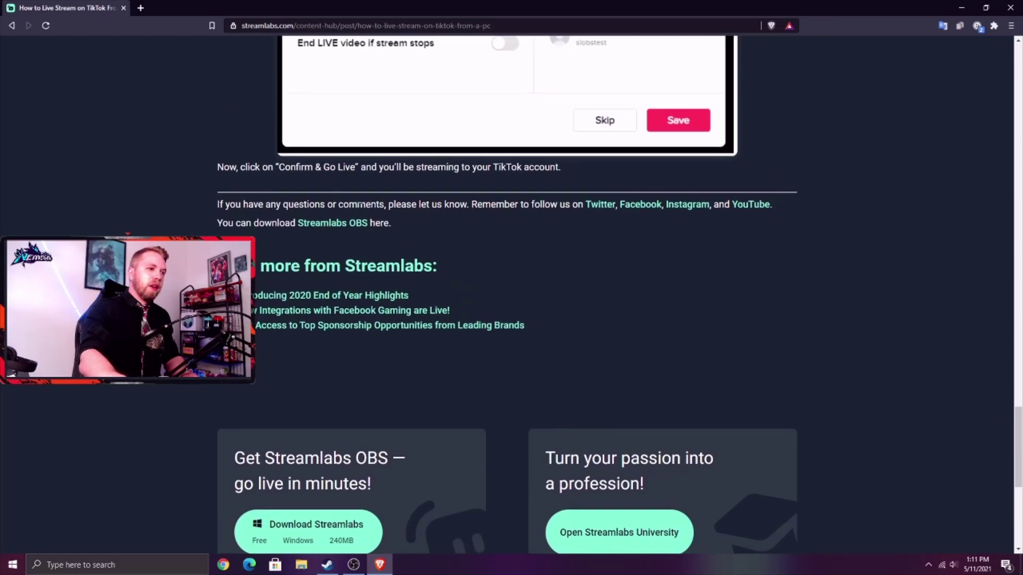
pyautogui.scroll(7, 568, 296)
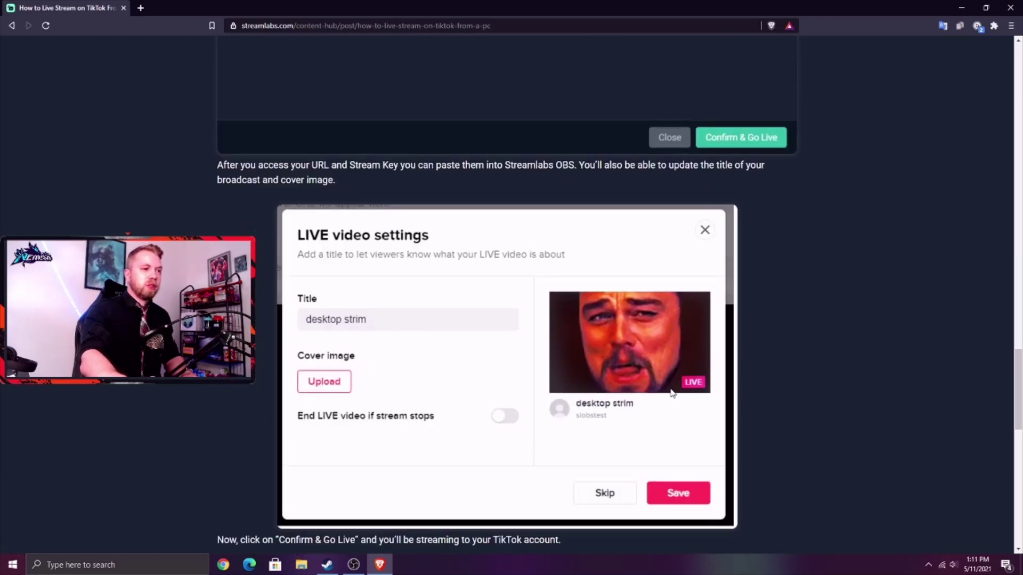
pyautogui.scroll(-1, 672, 393)
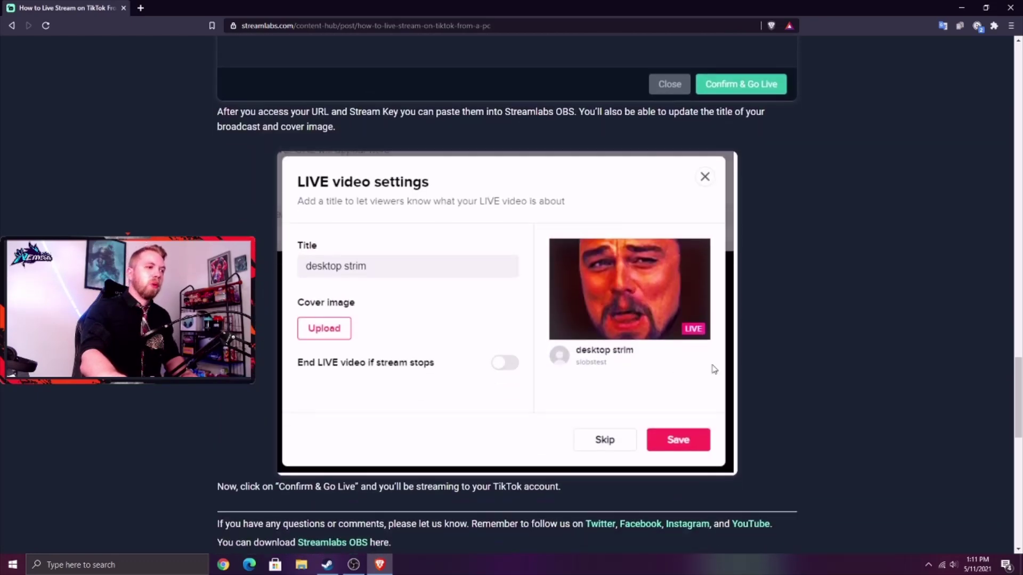
pyautogui.click(1017, 5)
pyautogui.click(962, 7)
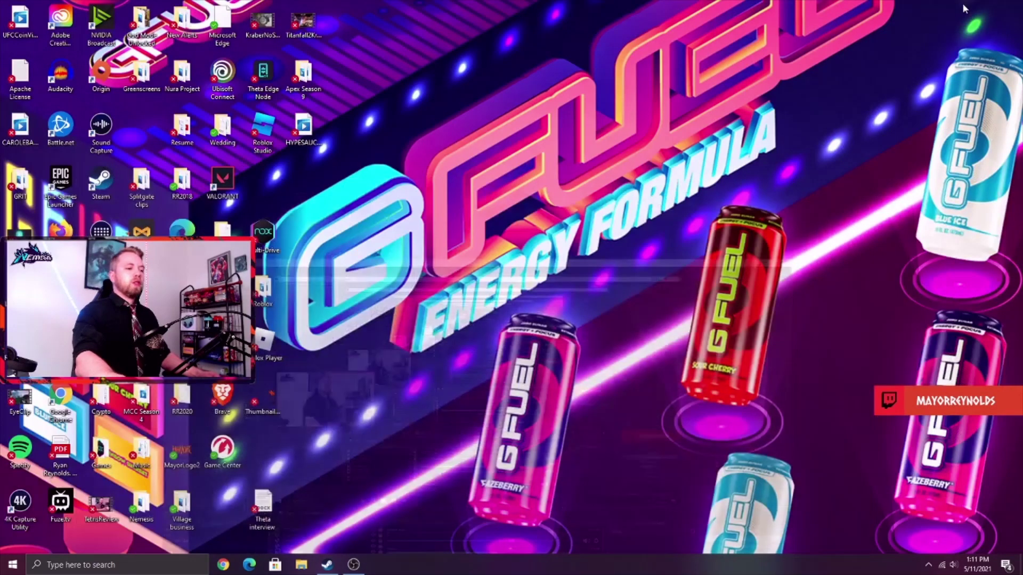